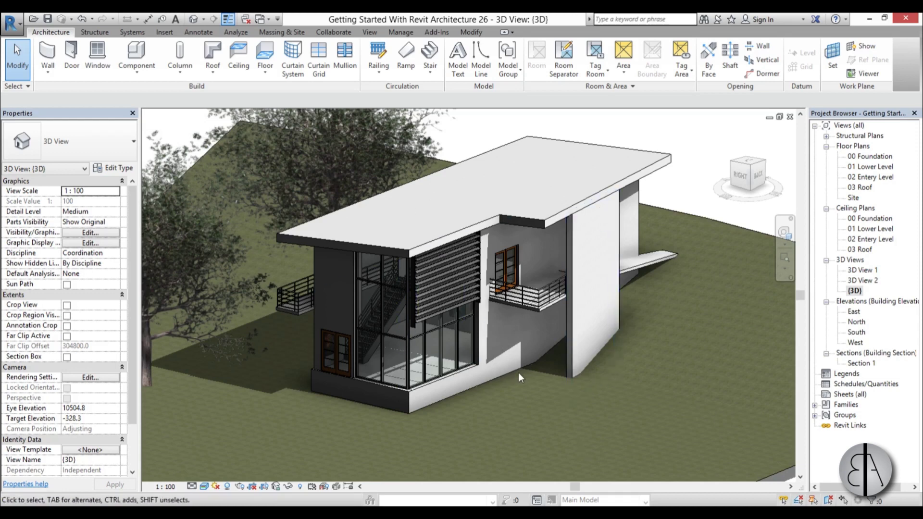
Open the 01 Lower Level floor plan from the Project Browser.
double_click(870, 167)
middle_click_drag(447, 341, 475, 340)
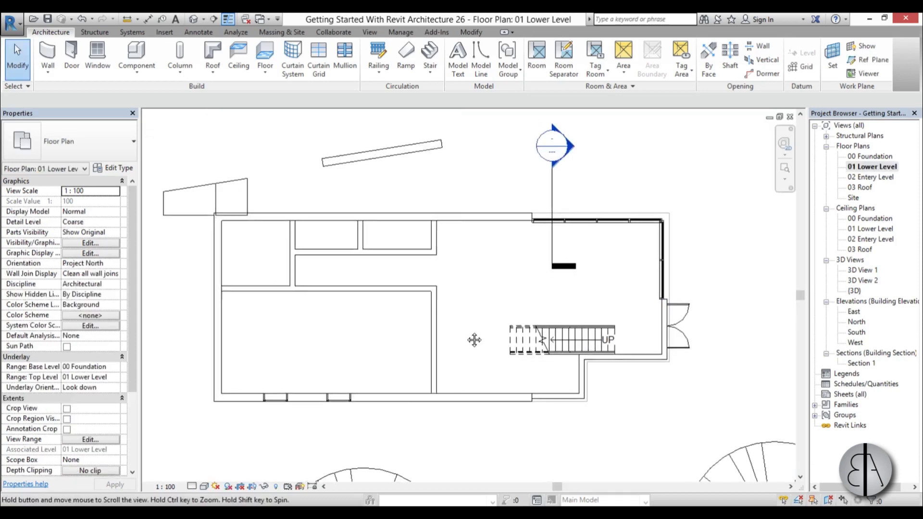
middle_click_drag(386, 340, 404, 333)
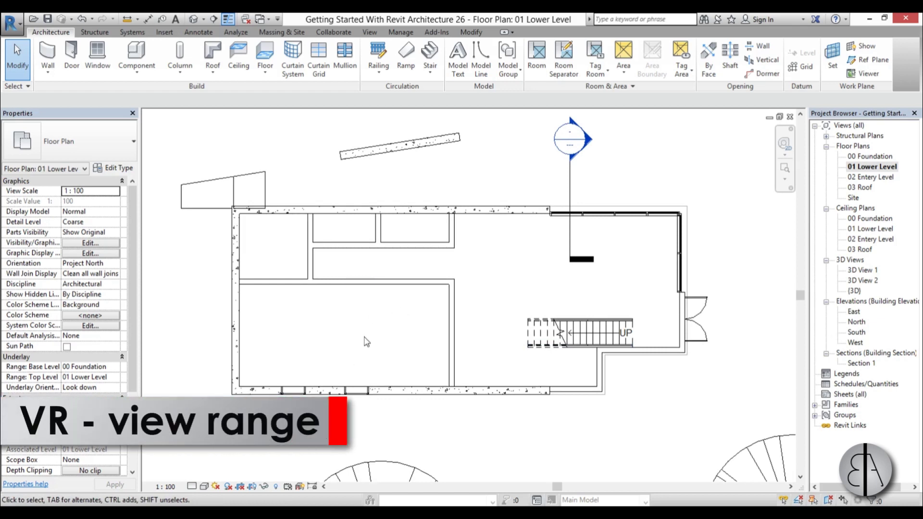
Set the view range cut plane offset to 1.2 with VR so the doors show.
key("v")
key("r")
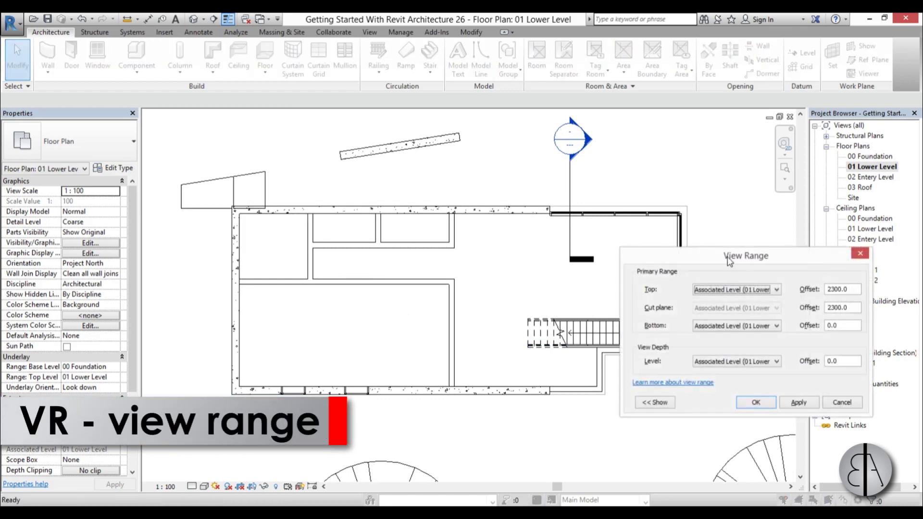
left_click_drag(729, 261, 432, 242)
left_click_drag(559, 288, 506, 291)
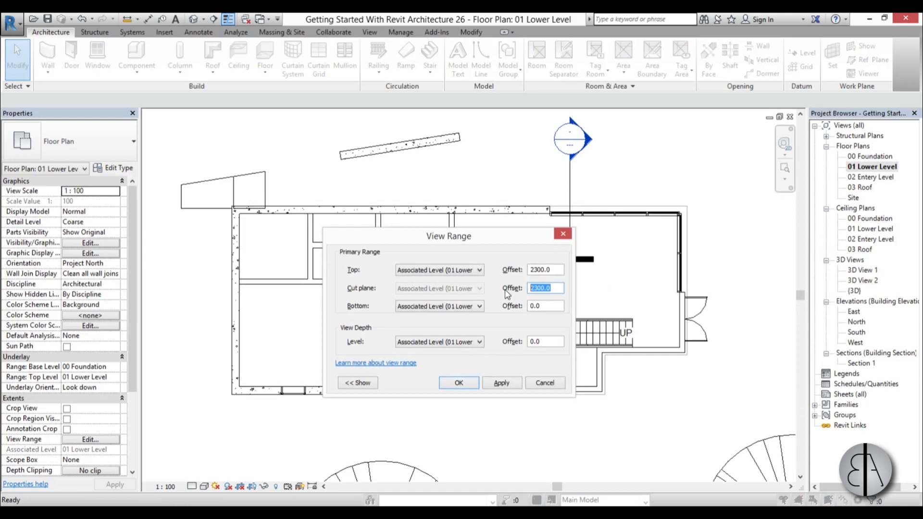
type("1.2")
left_click(503, 383)
left_click(461, 383)
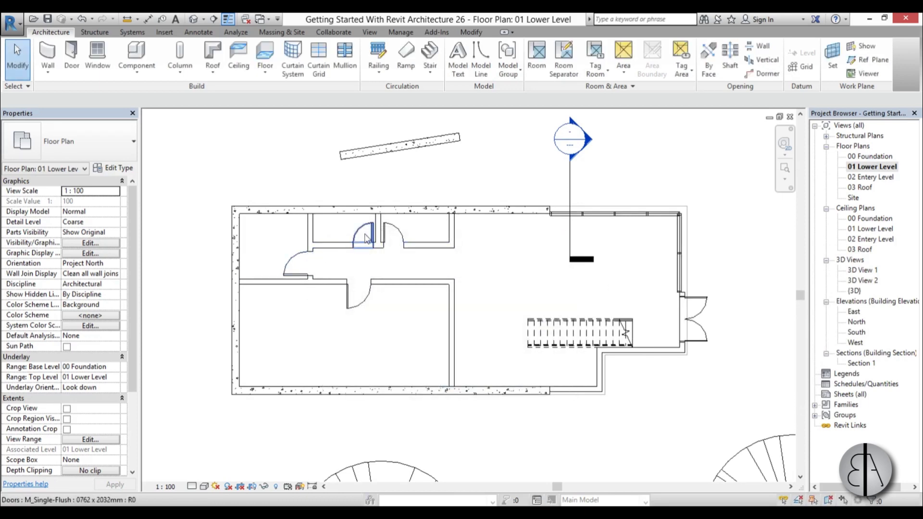
middle_click_drag(398, 330, 426, 304)
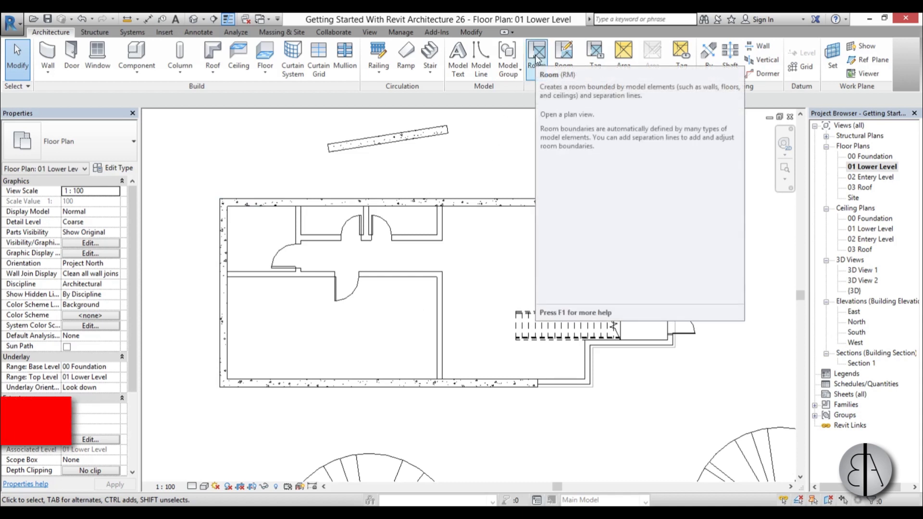
Place Room 1 in the lower-left space and Room 2 in the right-hand area.
key("r")
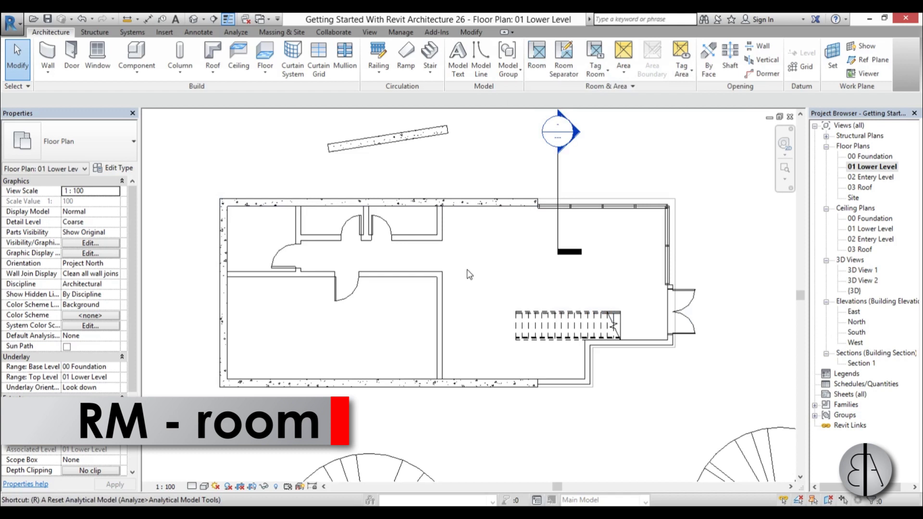
key("m")
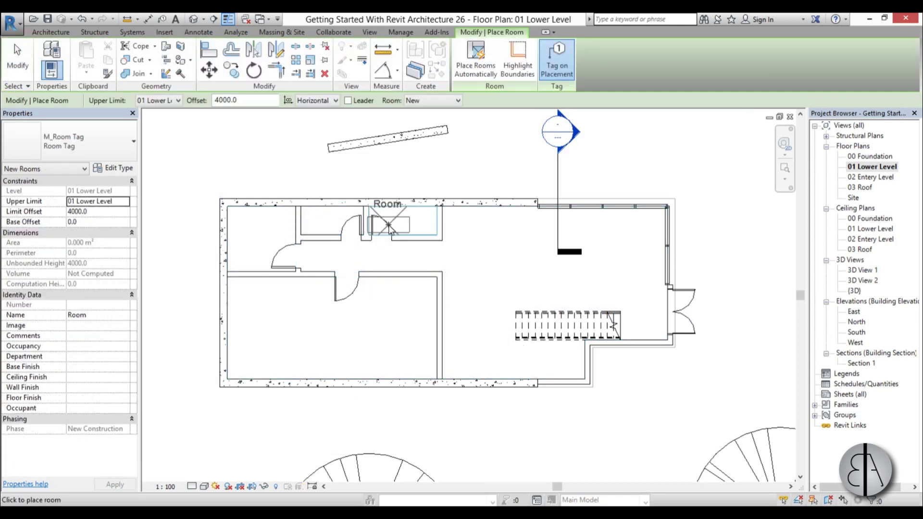
left_click(99, 315)
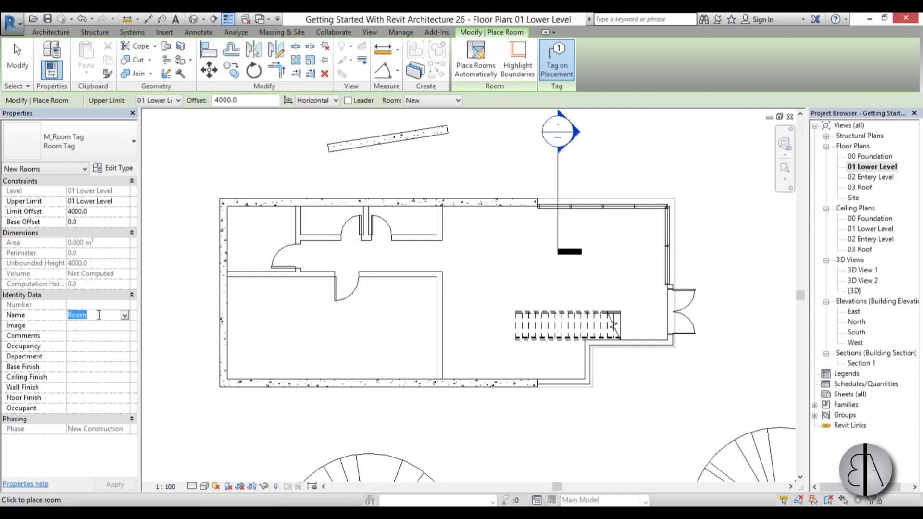
type("Room 1")
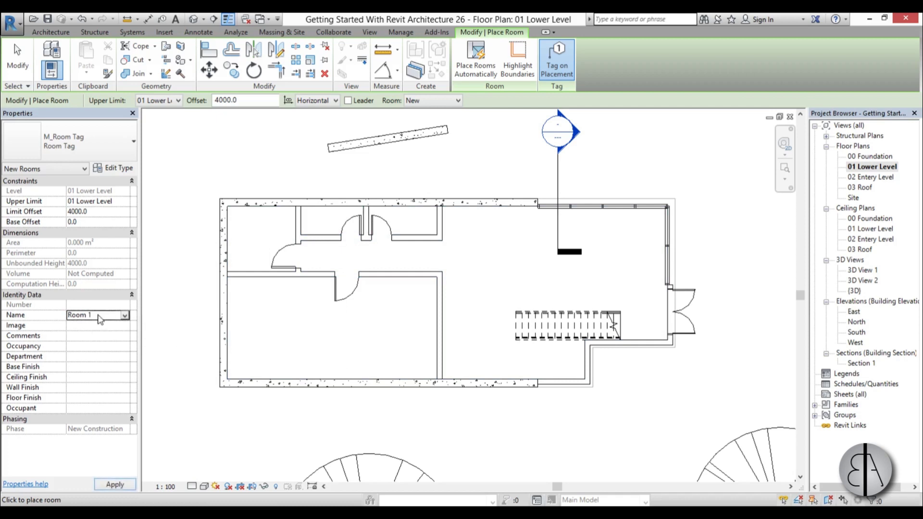
left_click(333, 334)
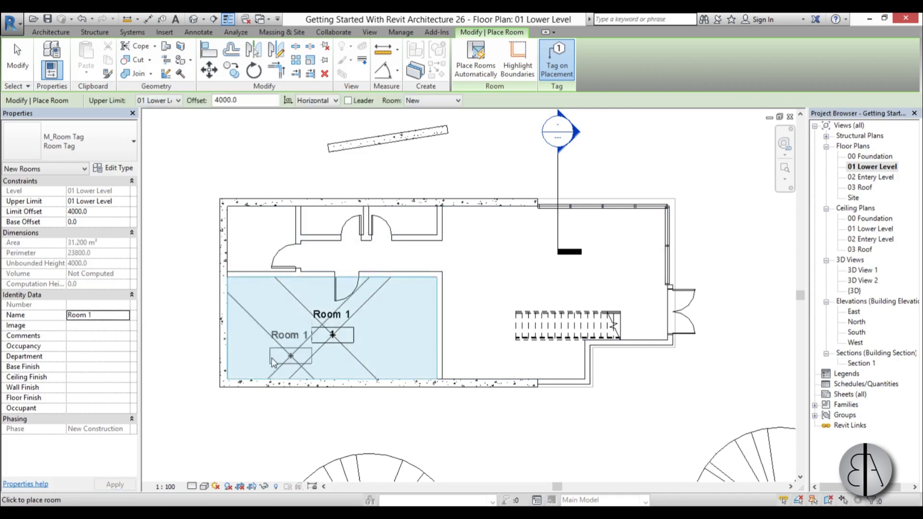
left_click(95, 316)
key("BackSpace")
type("2")
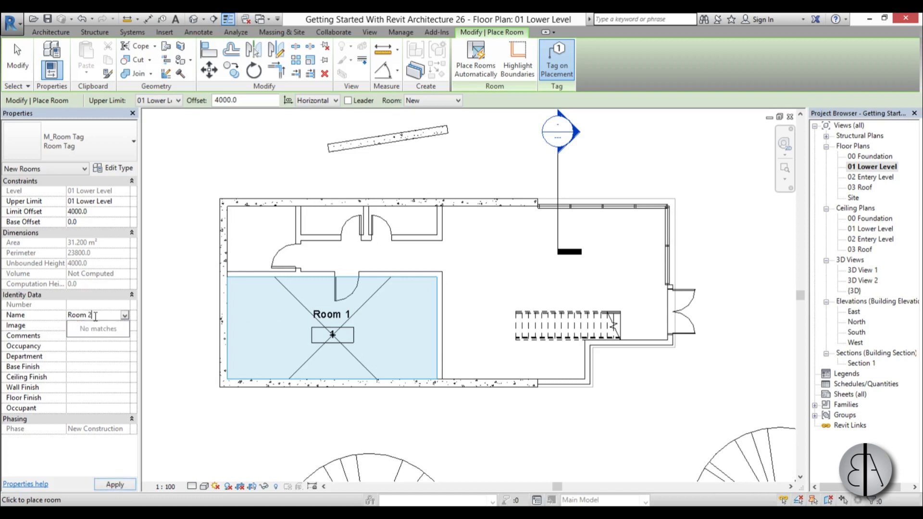
left_click(500, 272)
Place Room 3 in the top-left corner and Room 4 in the small top space.
left_click(93, 315)
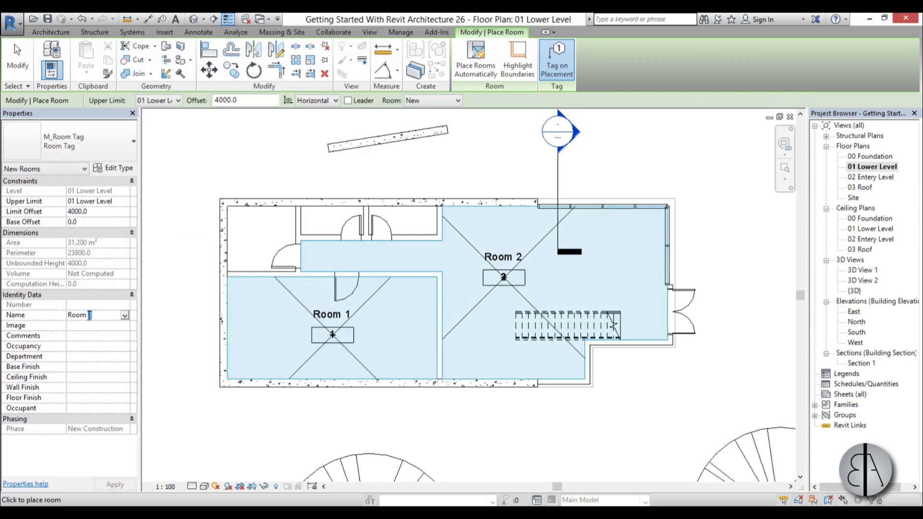
key("BackSpace")
type("3")
left_click(264, 241)
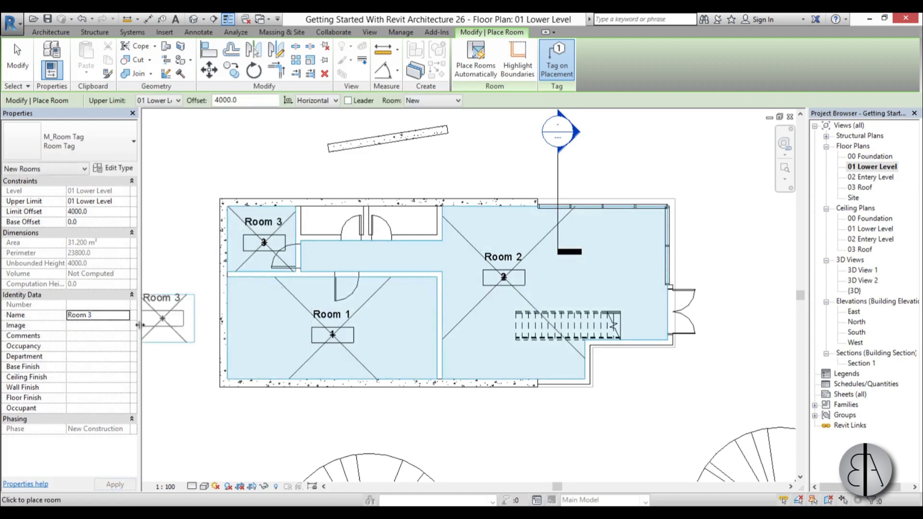
double_click(90, 315)
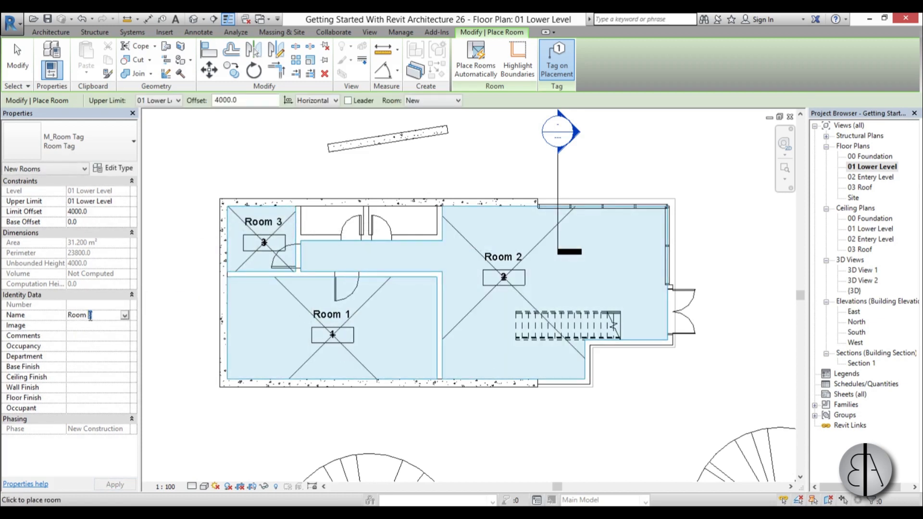
type("4")
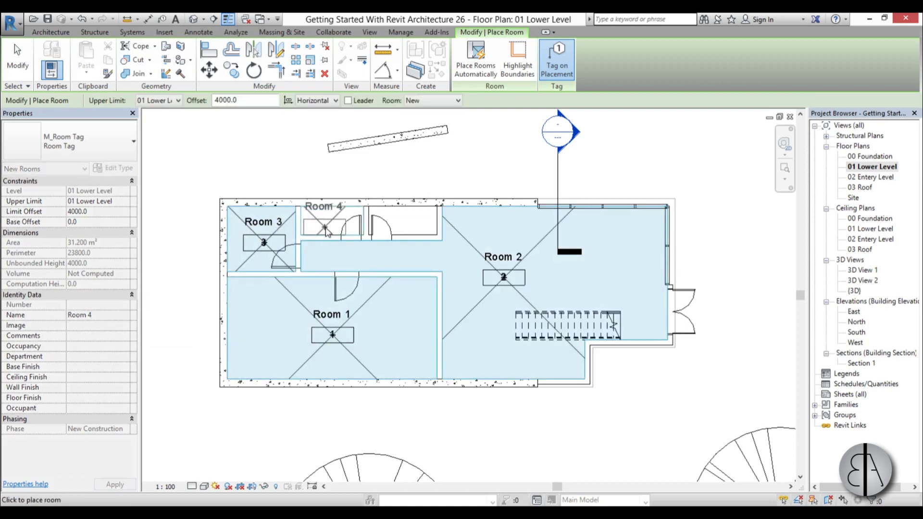
left_click(329, 227)
scroll(392, 258, "up", 1)
key("Escape")
key("Escape")
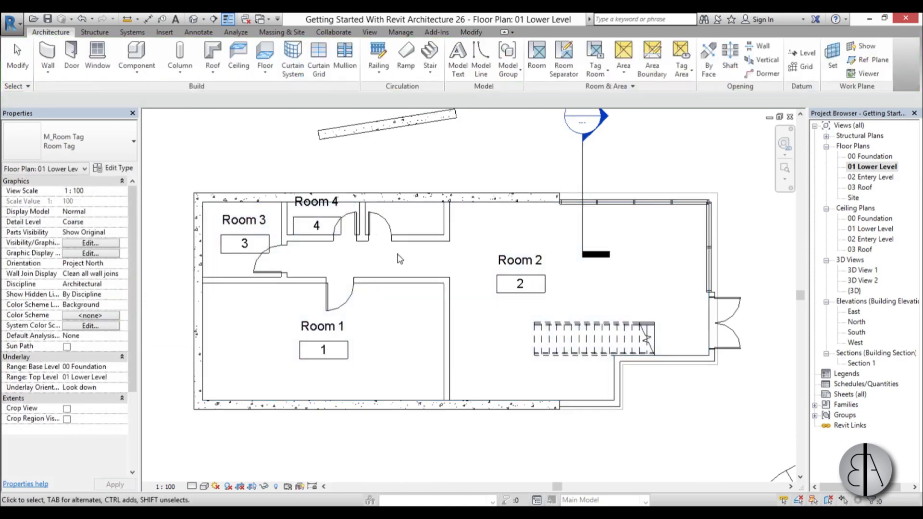
Uncheck Room Bounding on the short wall between the two top doors.
scroll(367, 250, "up", 2)
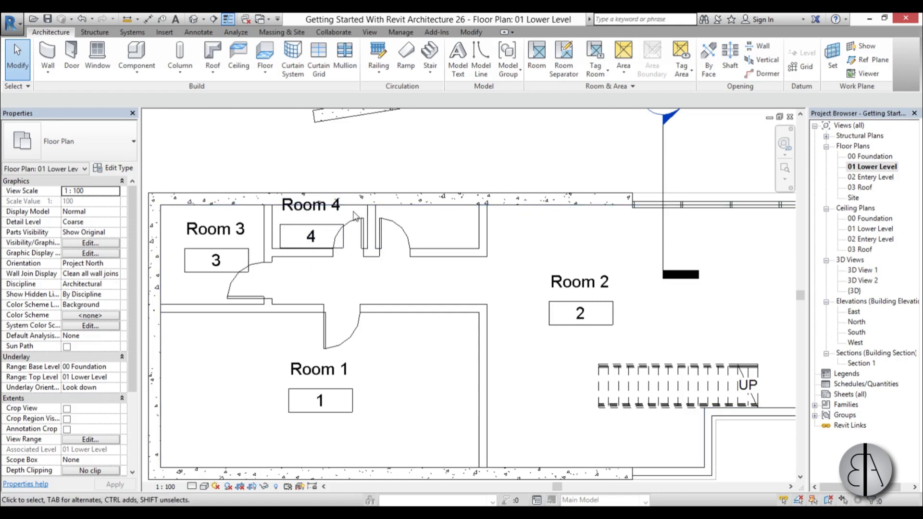
left_click(370, 222)
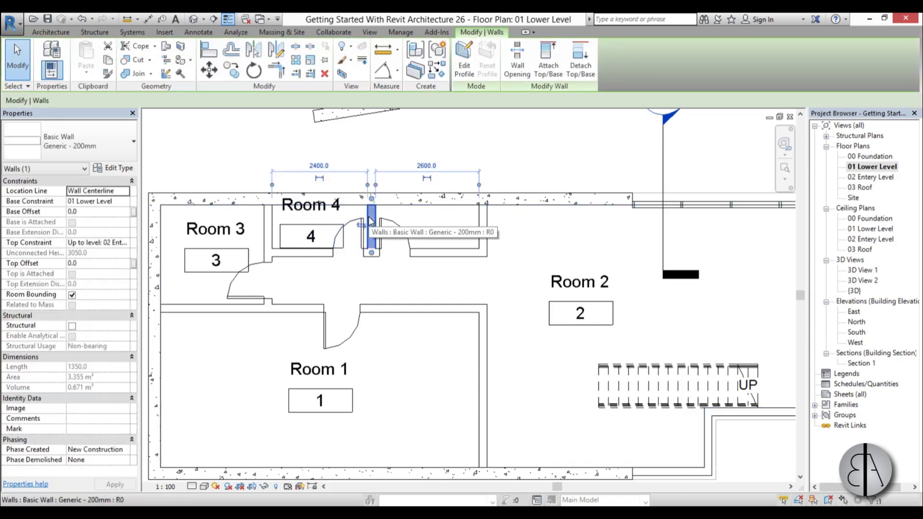
left_click(72, 295)
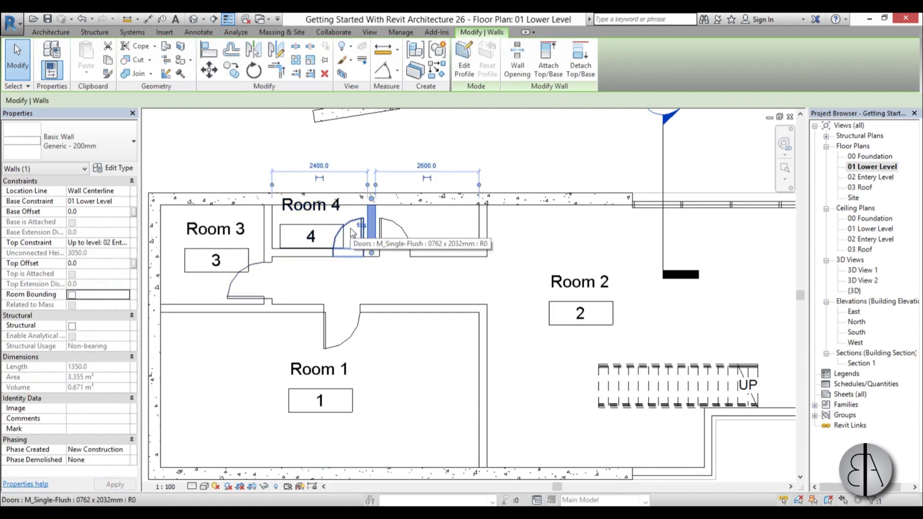
Select Room 4 and Room 2 to check their extents; Room 2 now covers 58.515 m².
left_click(345, 246)
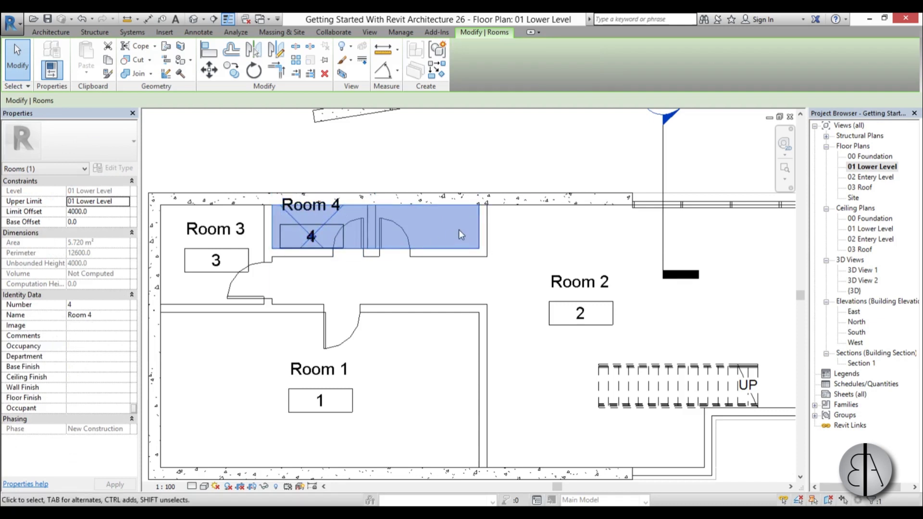
scroll(519, 307, "down", 3)
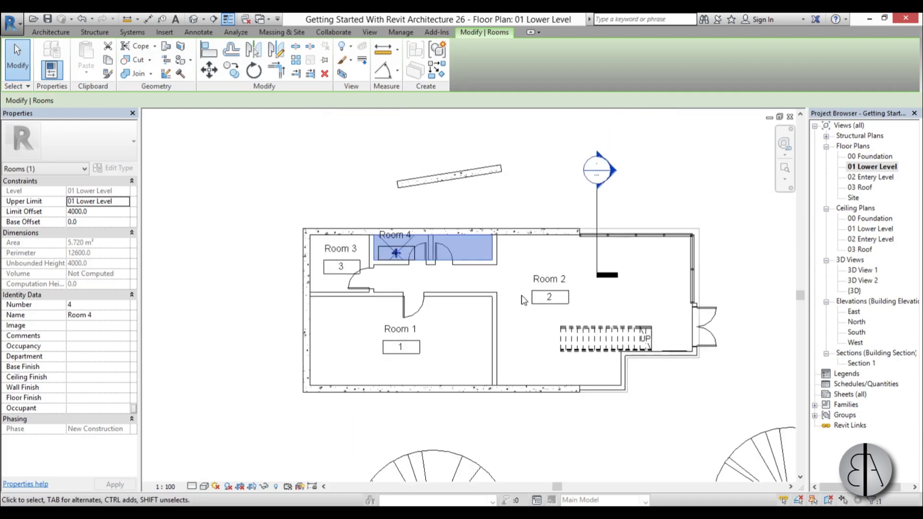
scroll(515, 317, "up", 2)
left_click(528, 326)
left_click(535, 326)
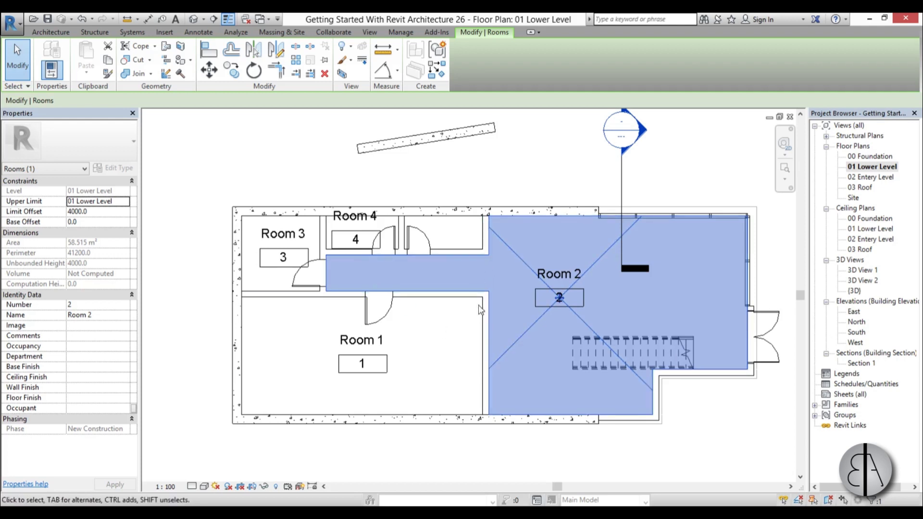
left_click(464, 329)
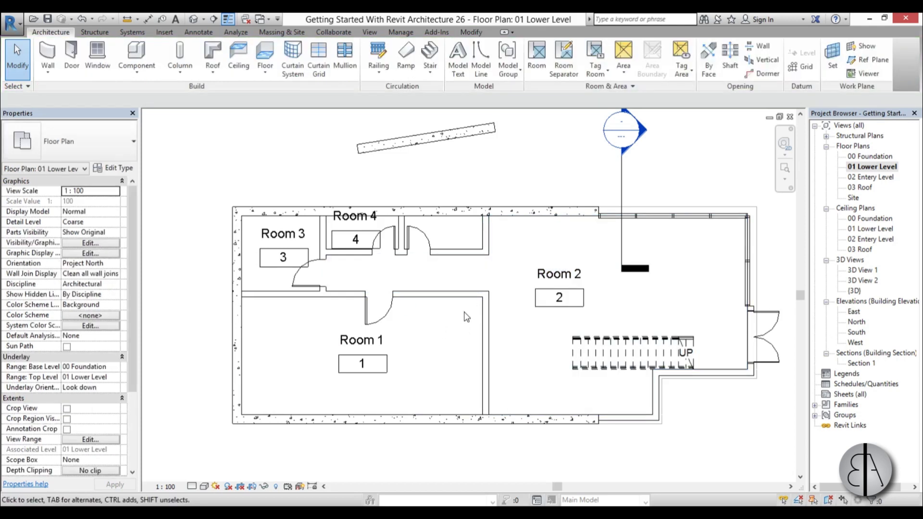
Draw a room separator from Room 4's lower wall to Room 1's wall, cutting Room 2 to 52.035 m².
left_click(565, 77)
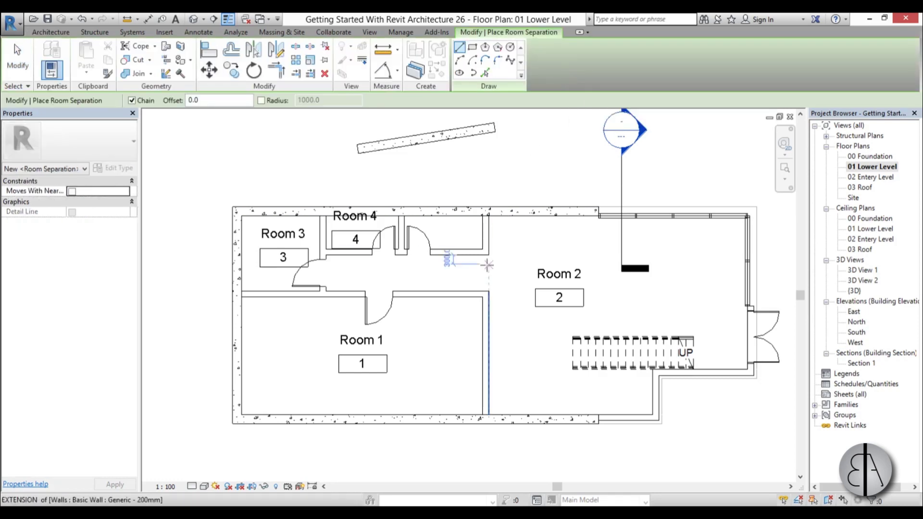
scroll(490, 264, "up", 1)
left_click(301, 251)
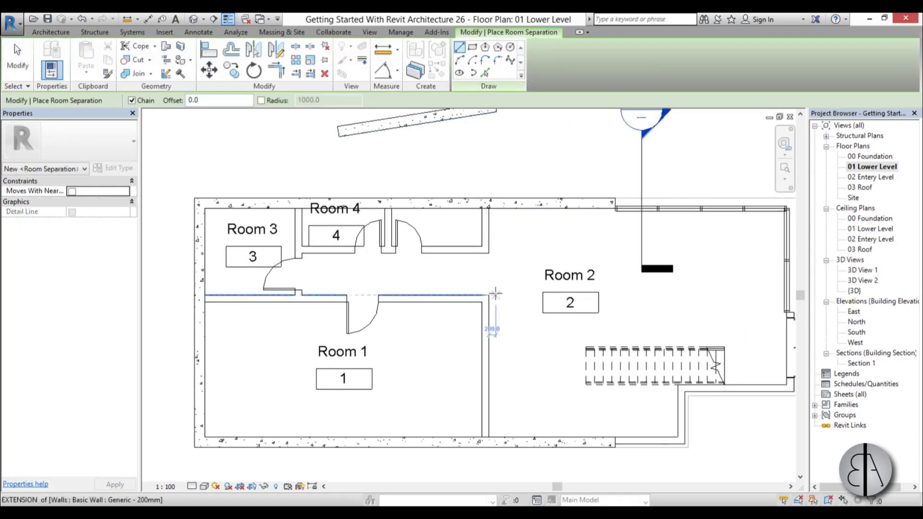
scroll(496, 293, "up", 1)
left_click(487, 240)
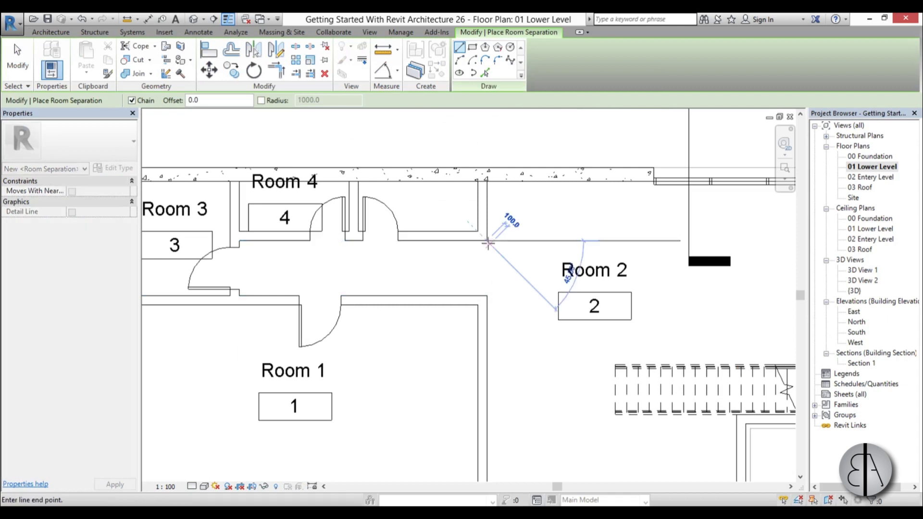
left_click(488, 296)
key("Escape")
key("Escape")
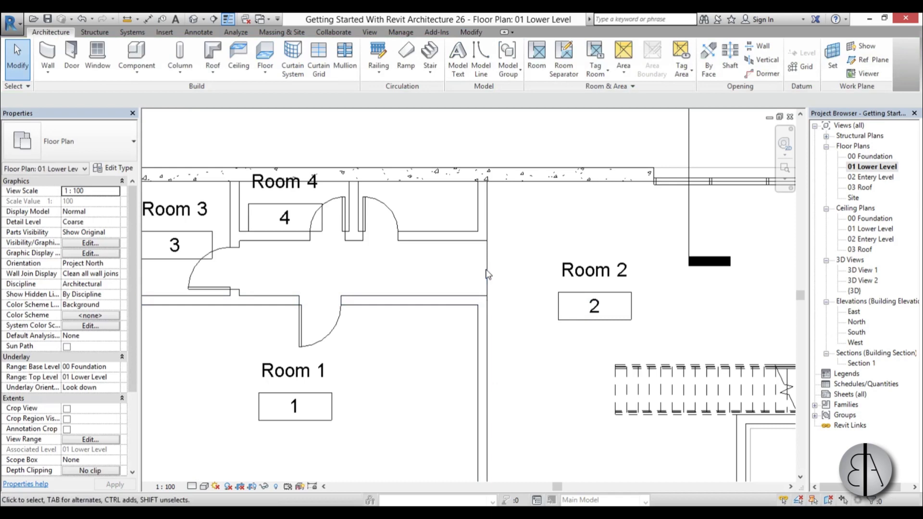
scroll(485, 272, "down", 3)
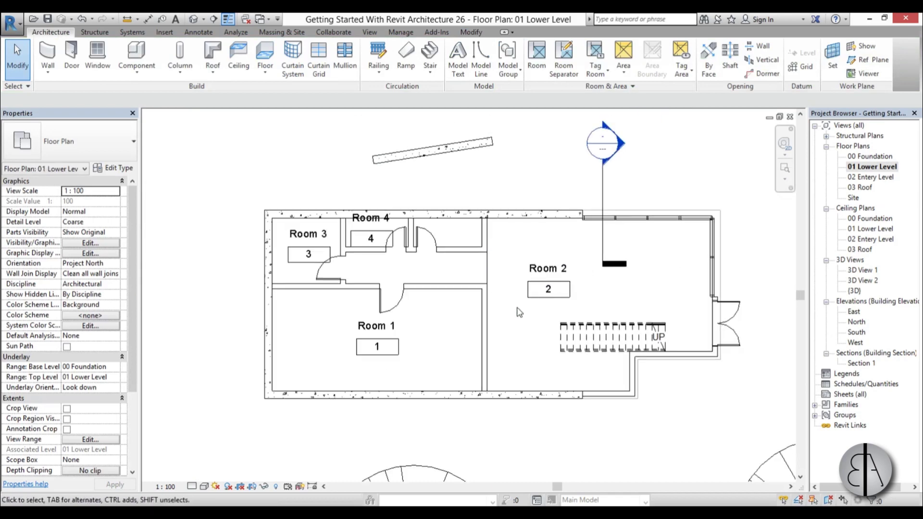
left_click(534, 319)
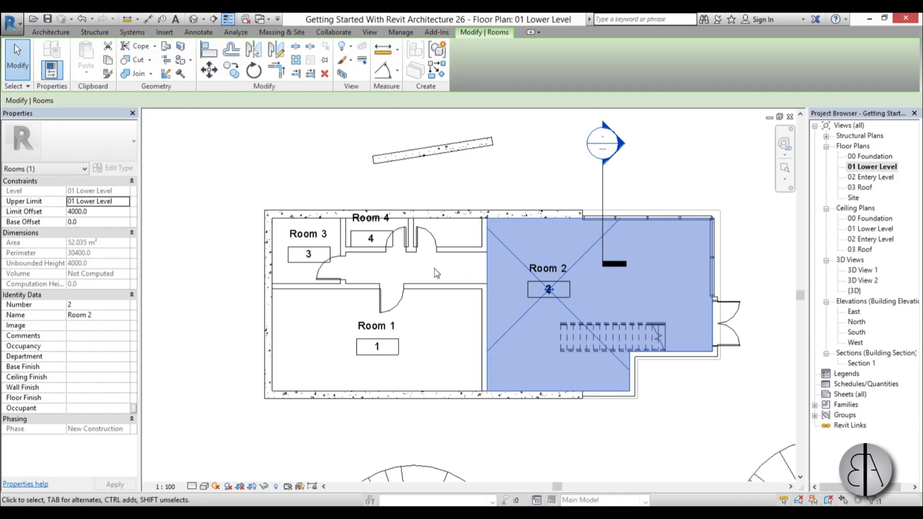
key("Escape")
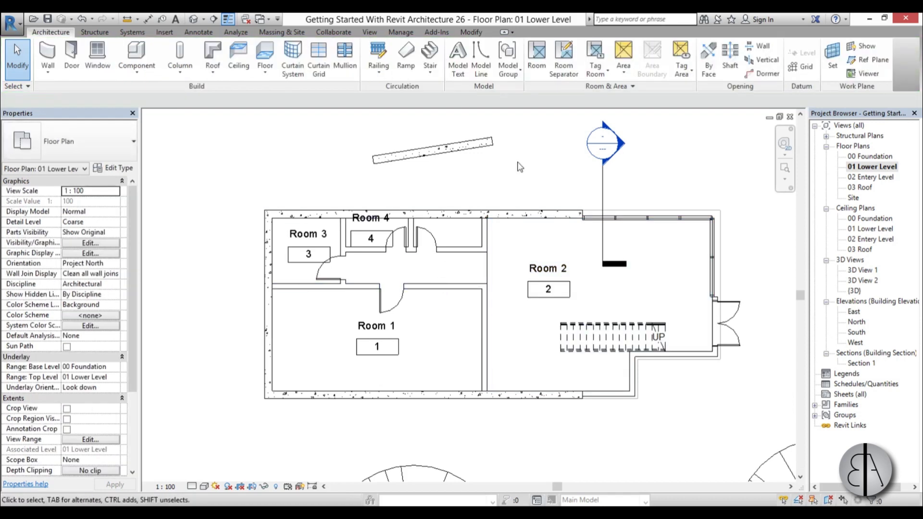
Place a room named Room 5 in the central corridor and reframe the plan.
left_click(537, 57)
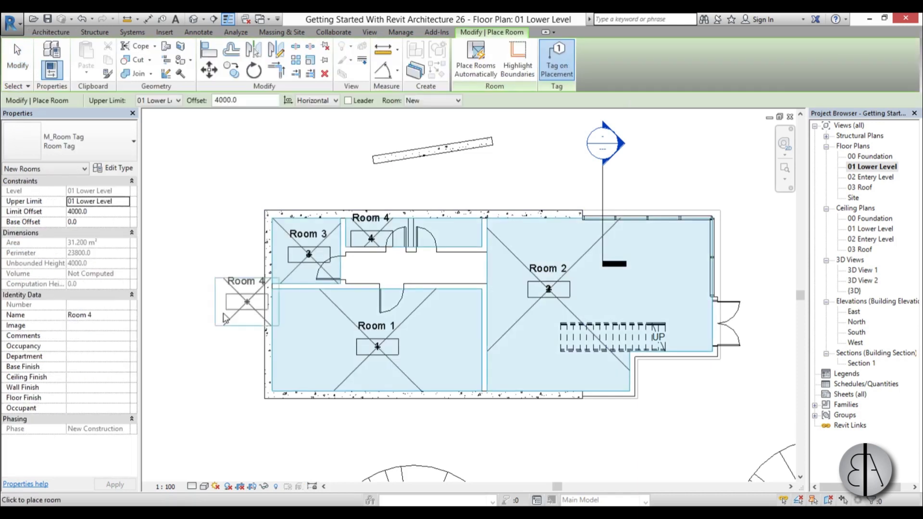
left_click(94, 315)
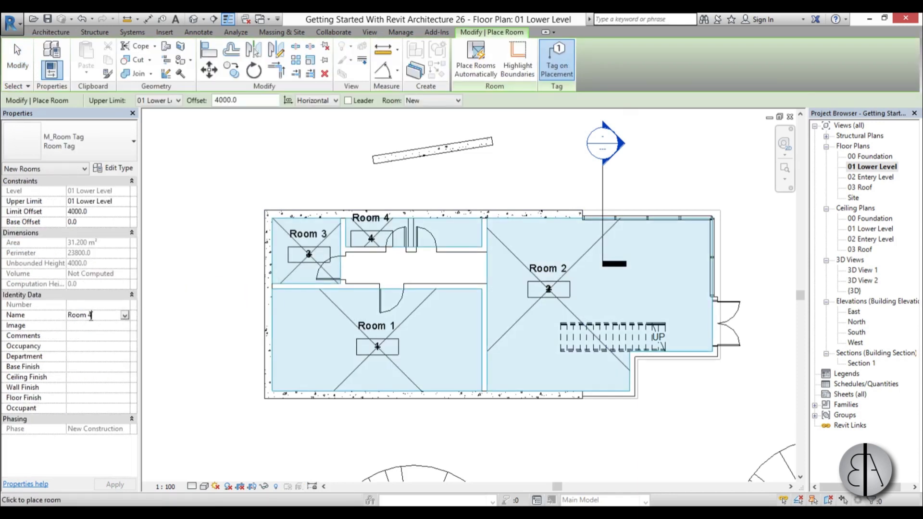
type("5")
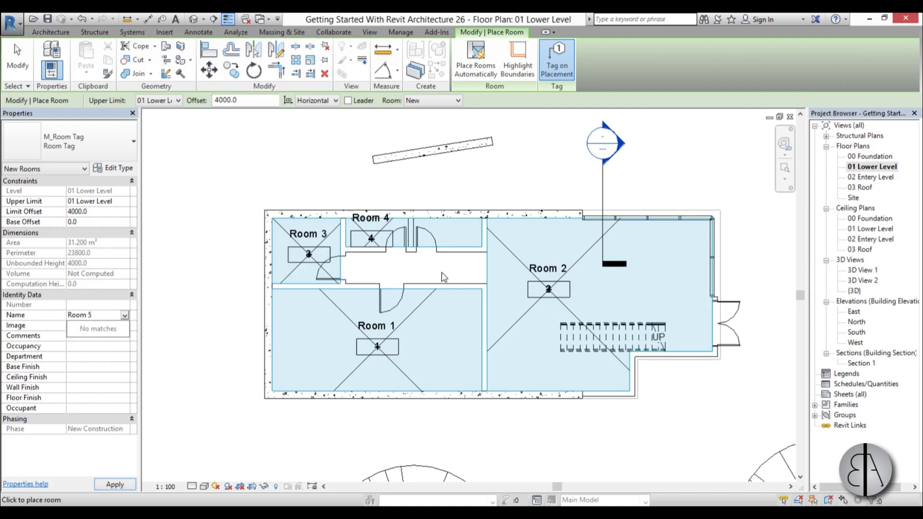
left_click(419, 274)
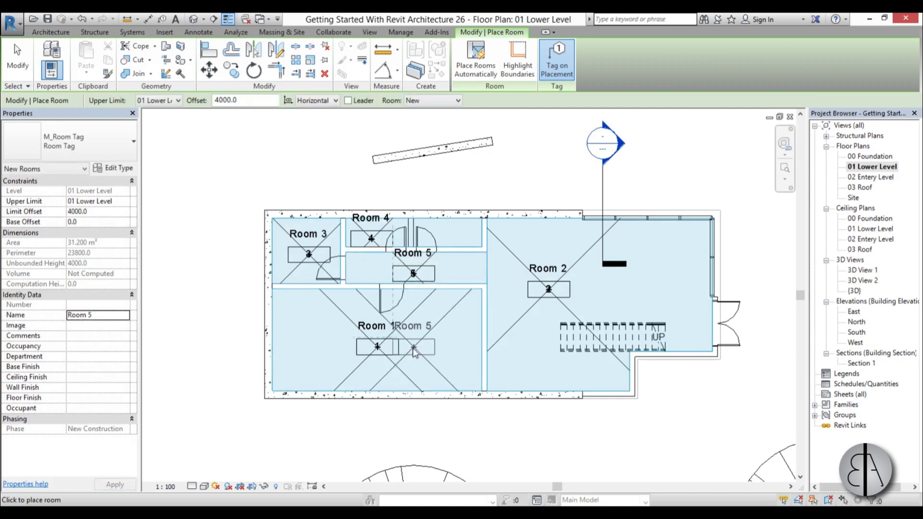
key("Escape")
key("Escape")
middle_click_drag(436, 330, 363, 332)
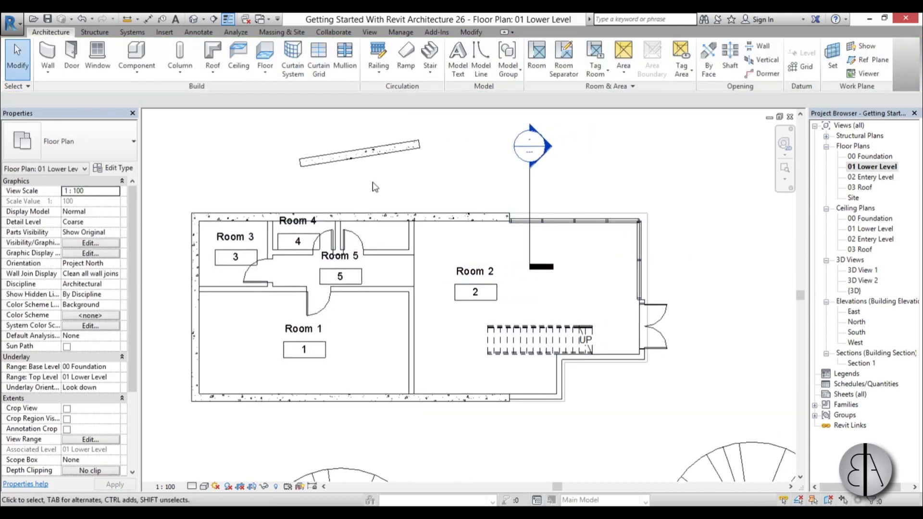
scroll(453, 336, "down", 2)
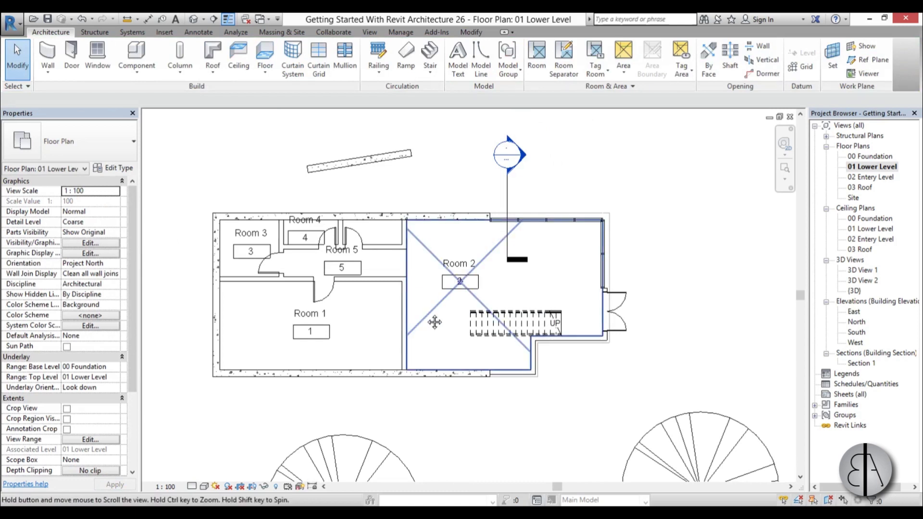
middle_click_drag(435, 318, 326, 312)
middle_click_drag(421, 332, 396, 330)
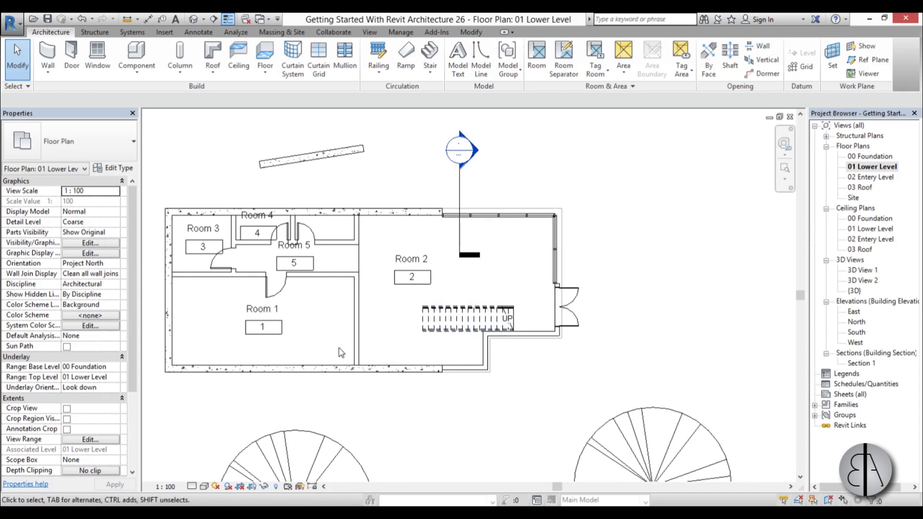
middle_click_drag(342, 353, 365, 359)
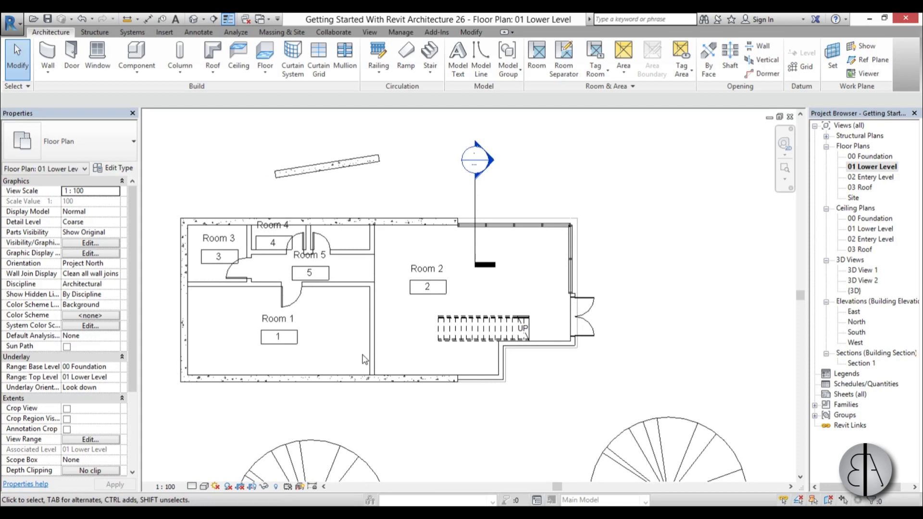
Place a color fill legend right of the plan with space type Rooms and the Department scheme.
left_click(198, 32)
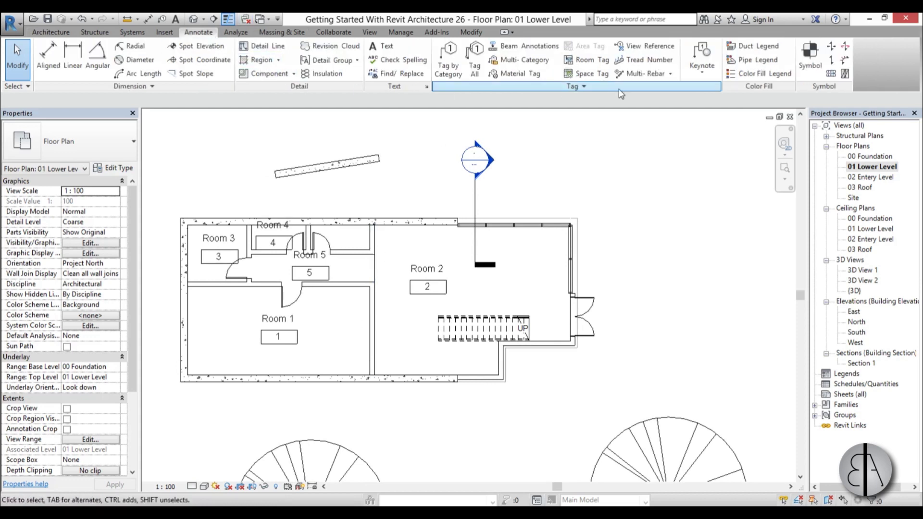
left_click(748, 75)
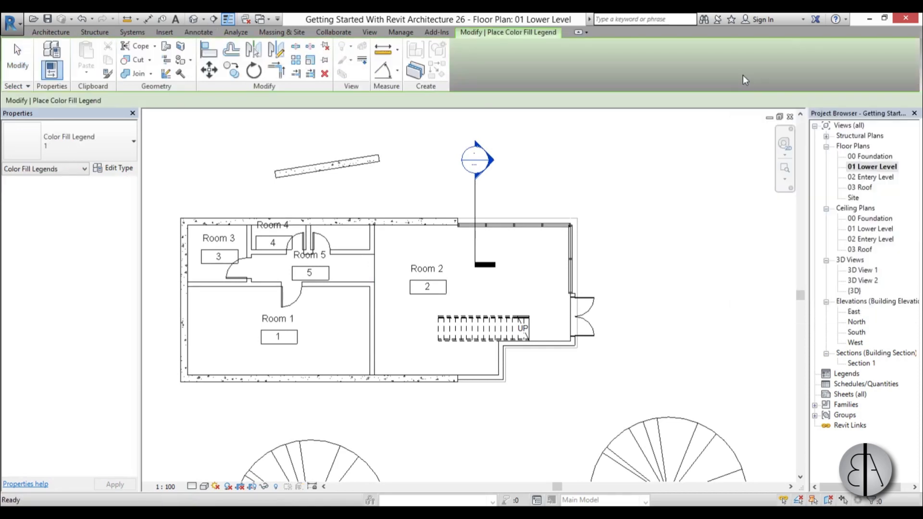
scroll(573, 201, "down", 2)
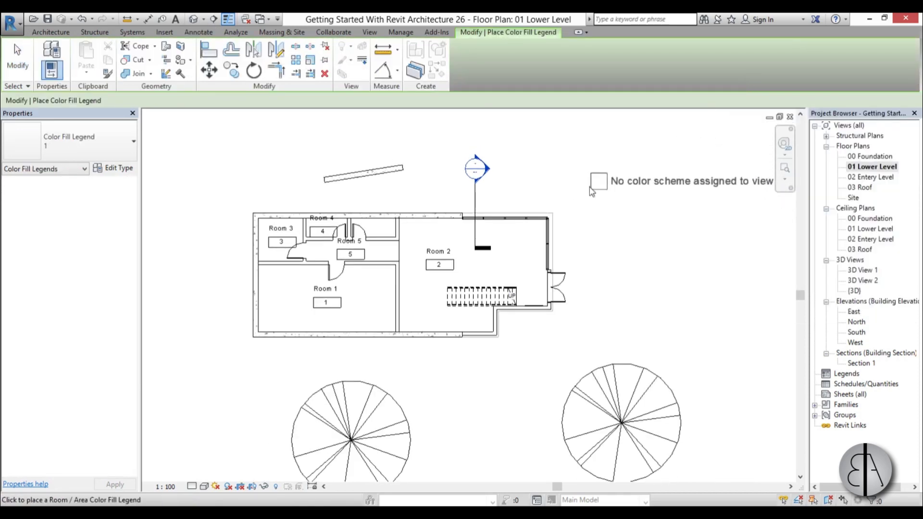
scroll(598, 165, "down", 2)
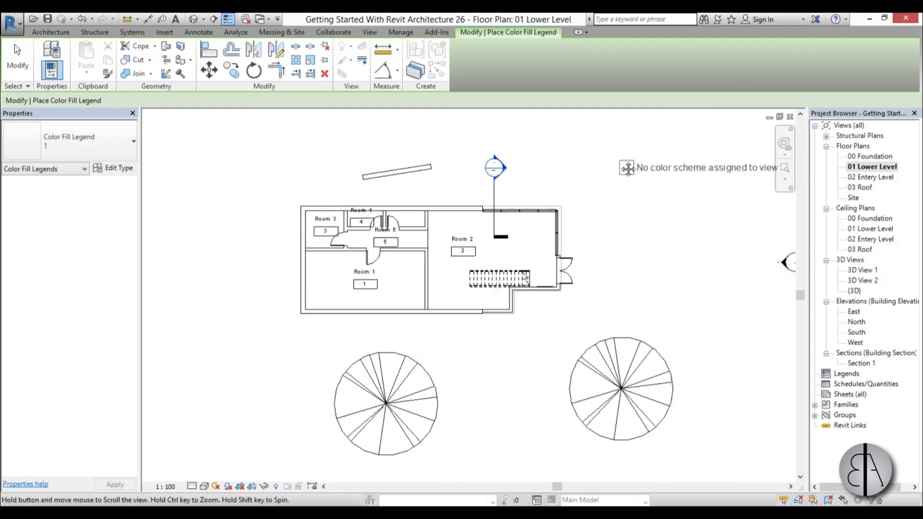
left_click(561, 205)
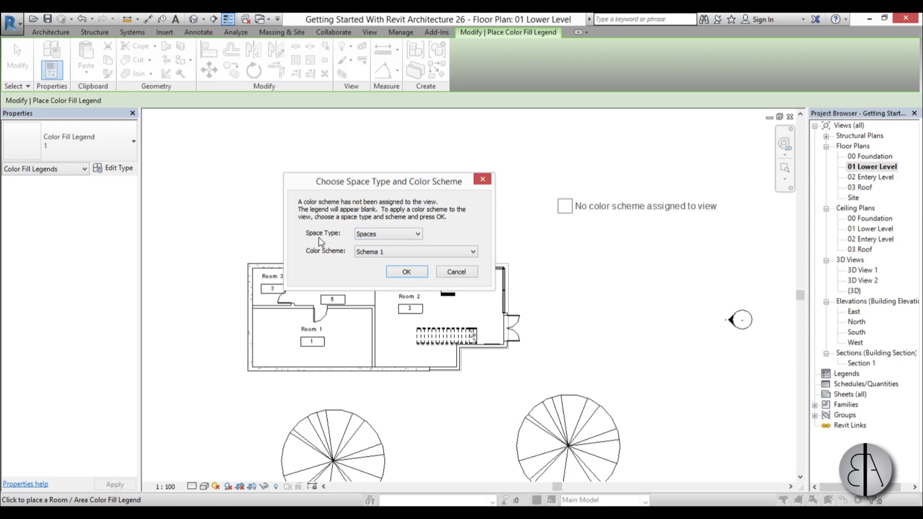
left_click(380, 238)
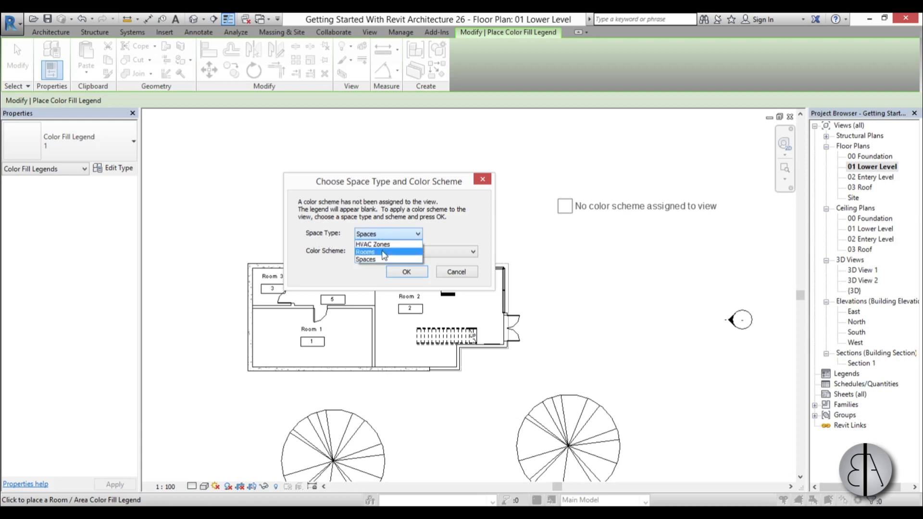
left_click(384, 254)
left_click(379, 252)
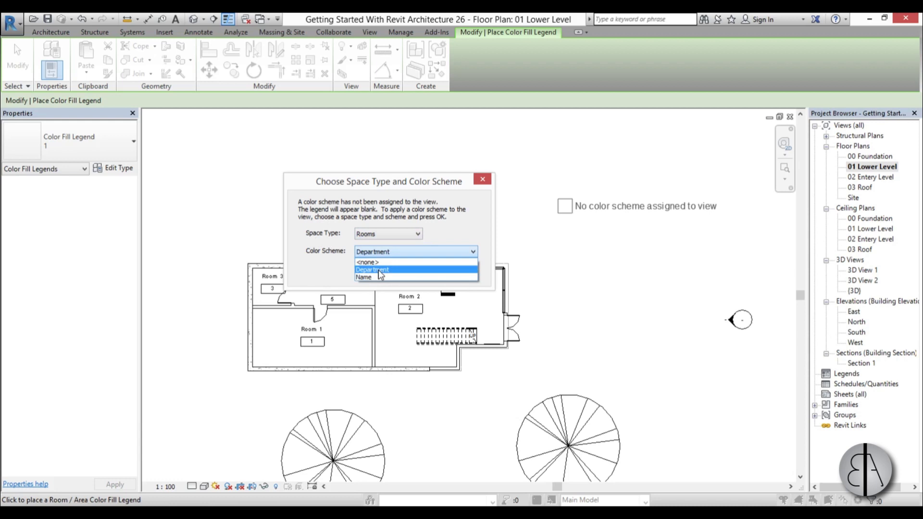
left_click(396, 270)
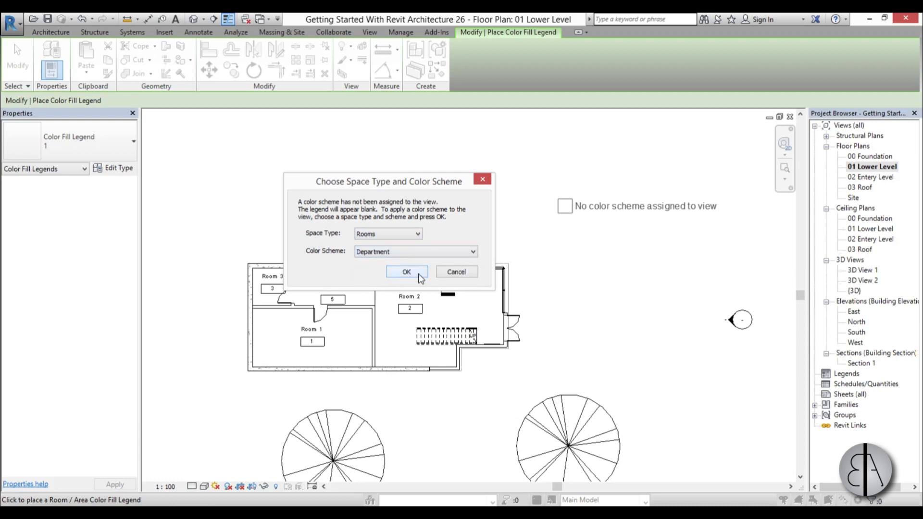
left_click(419, 273)
left_click(615, 206)
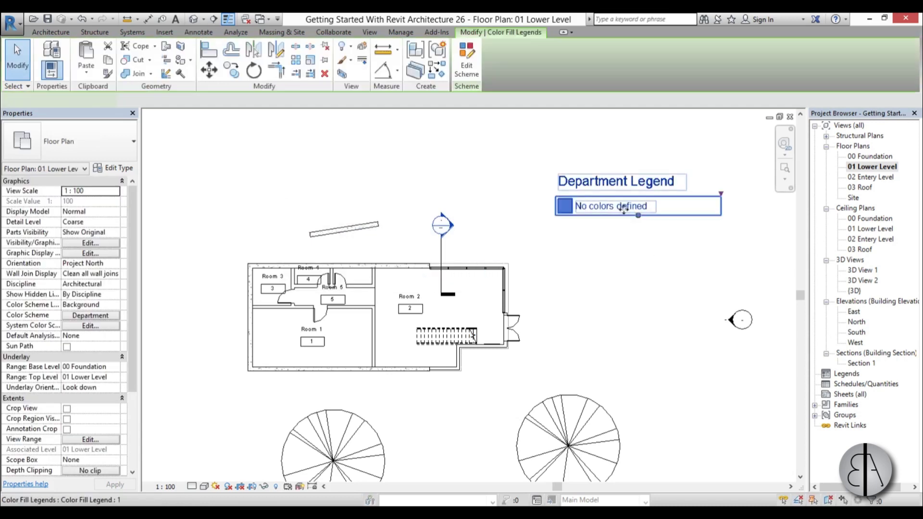
left_click(614, 240)
left_click(614, 224)
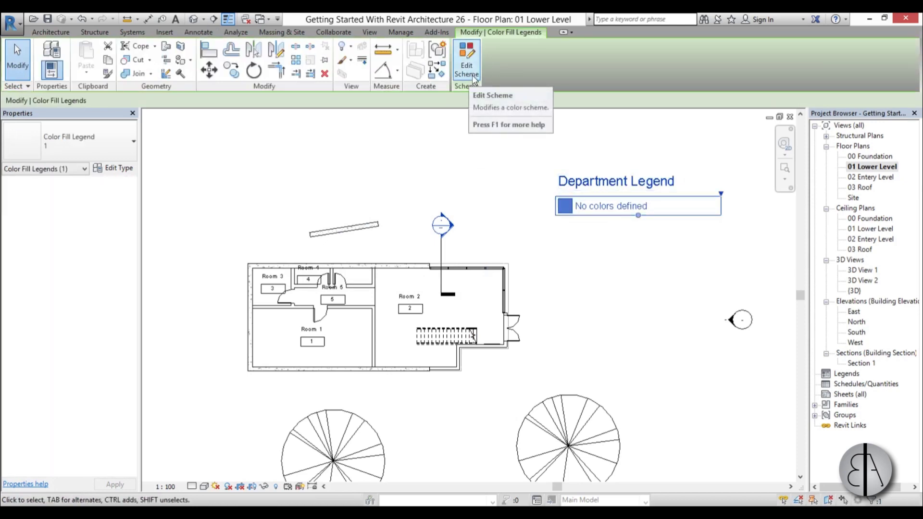
Switch the legend's color scheme to Name, filling Rooms 1–5 with distinct colours.
left_click(472, 75)
left_click_drag(572, 193, 451, 127)
left_click(283, 195)
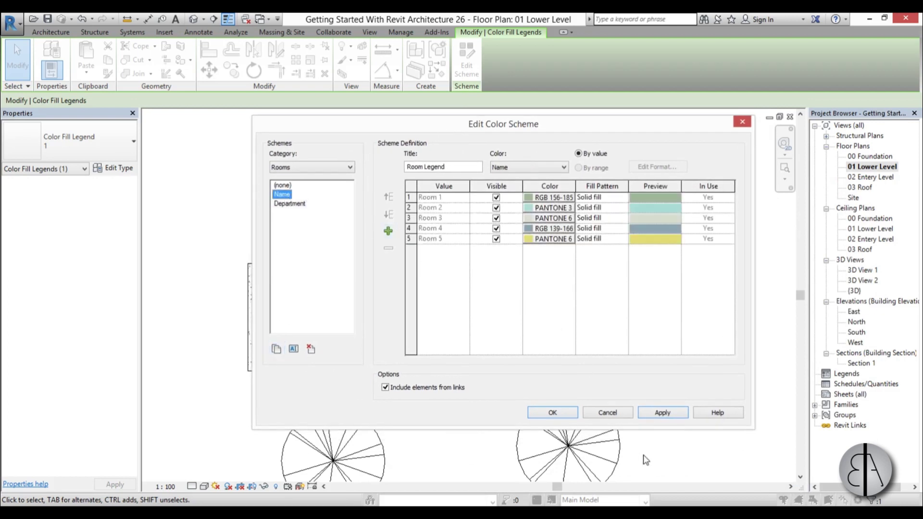
left_click(649, 413)
left_click(552, 413)
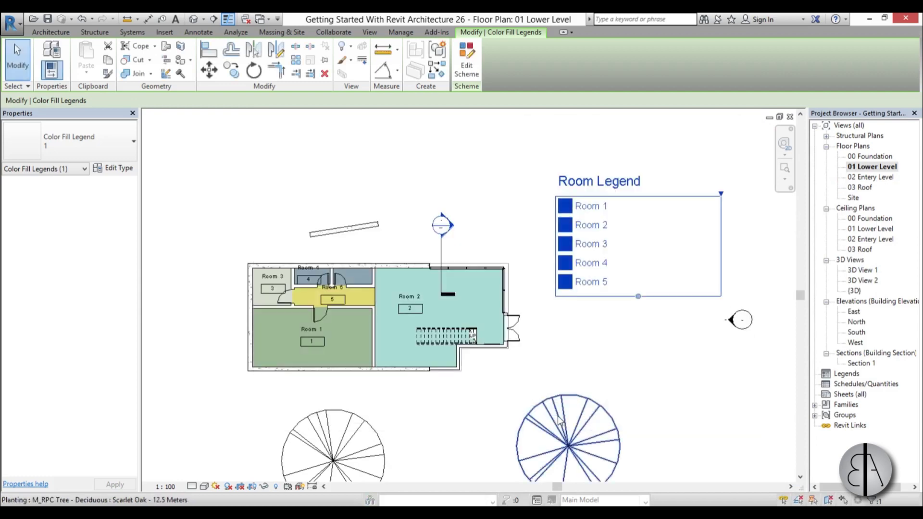
left_click(605, 325)
scroll(321, 363, "up", 2)
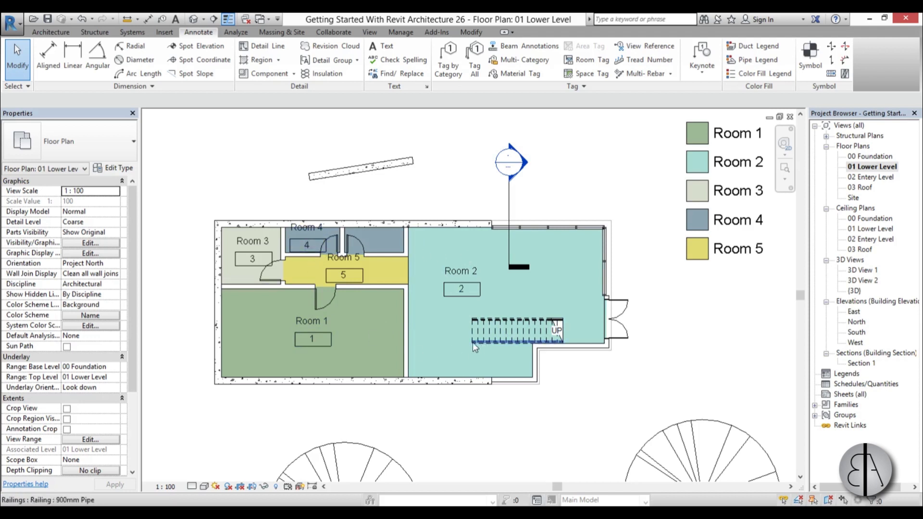
Open 02 Entery Level, orbit the model in {3D}, then return to 02 Entery Level.
middle_click_drag(436, 326, 437, 329)
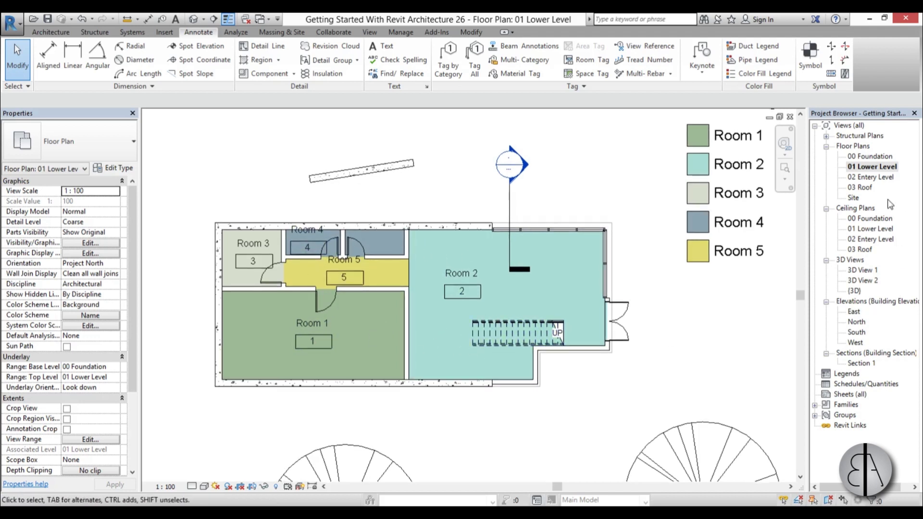
double_click(873, 177)
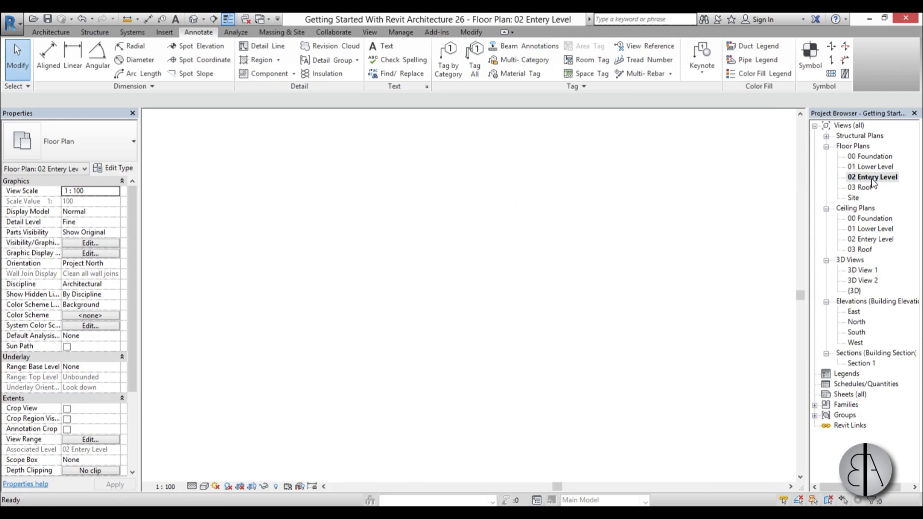
middle_click_drag(467, 336, 469, 338)
scroll(469, 338, "up", 1)
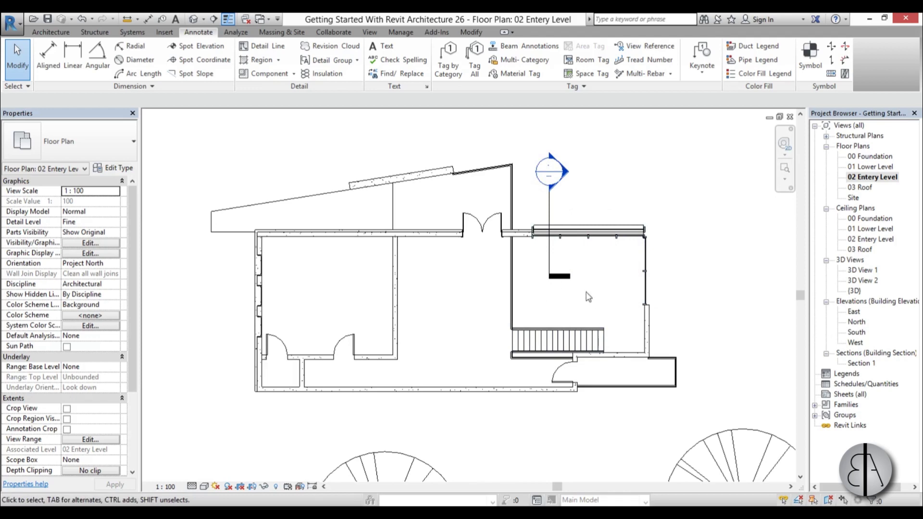
double_click(860, 291)
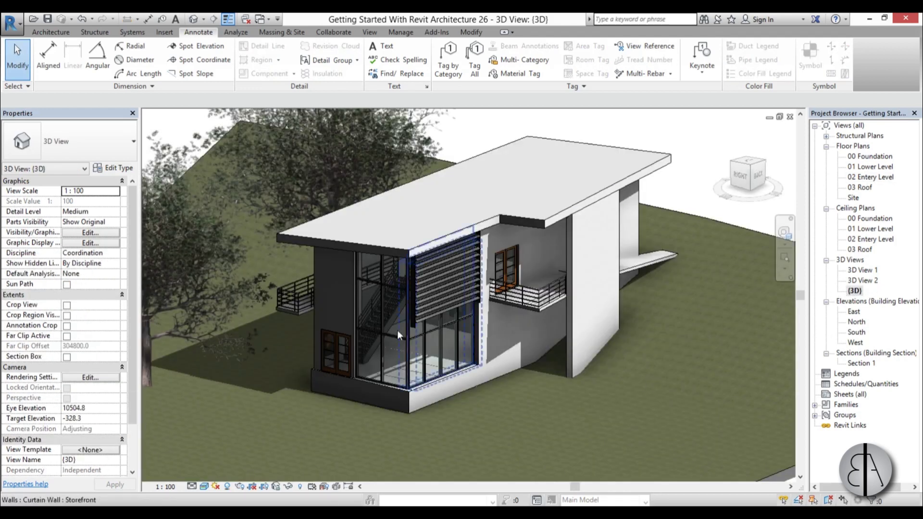
mouse_move(398, 330)
middle_mouse_down("shift")
mouse_move(408, 336)
mouse_move(412, 391)
mouse_move(428, 335)
middle_mouse_up("shift")
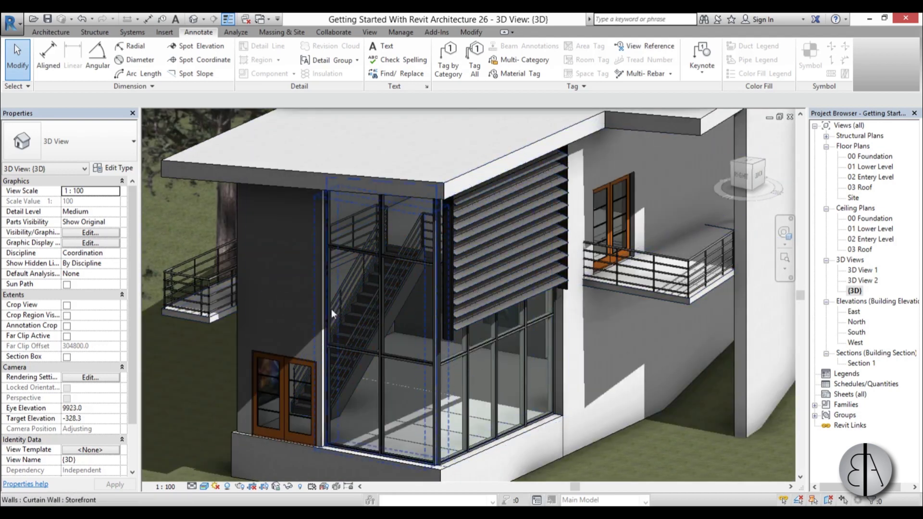
double_click(872, 179)
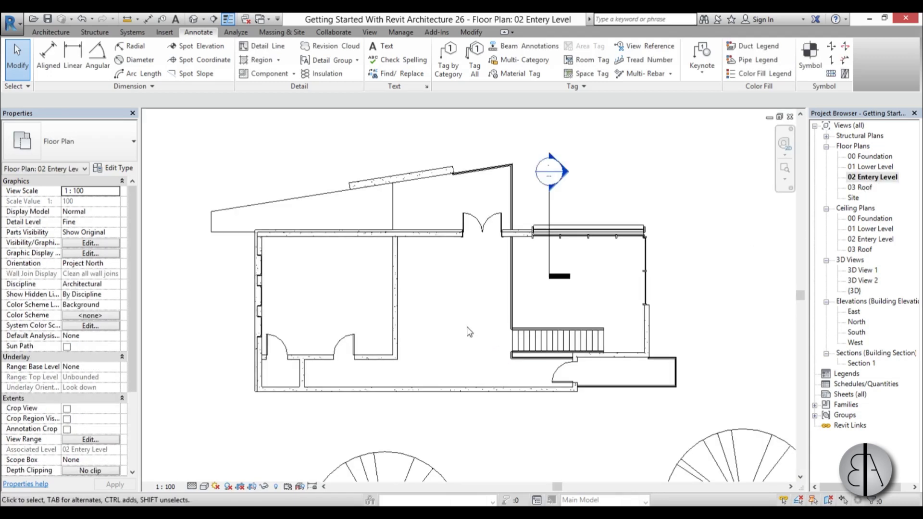
left_click(50, 32)
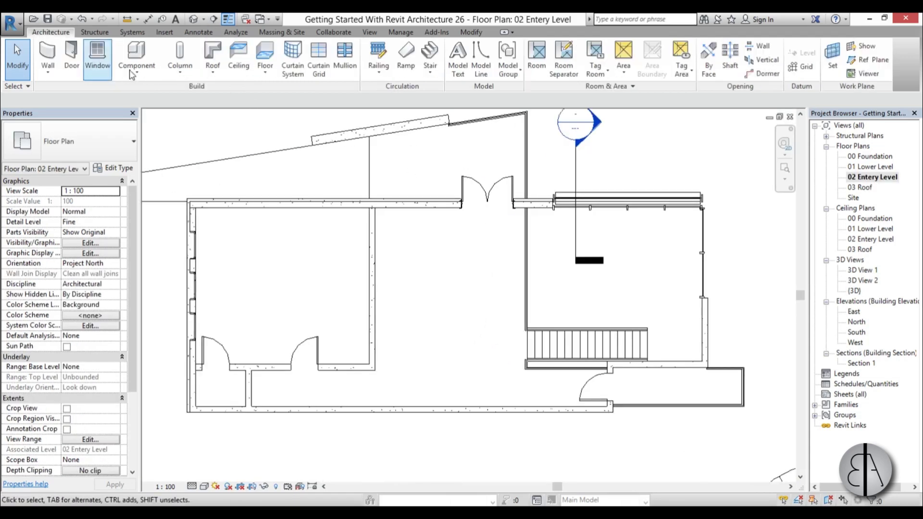
left_click(538, 55)
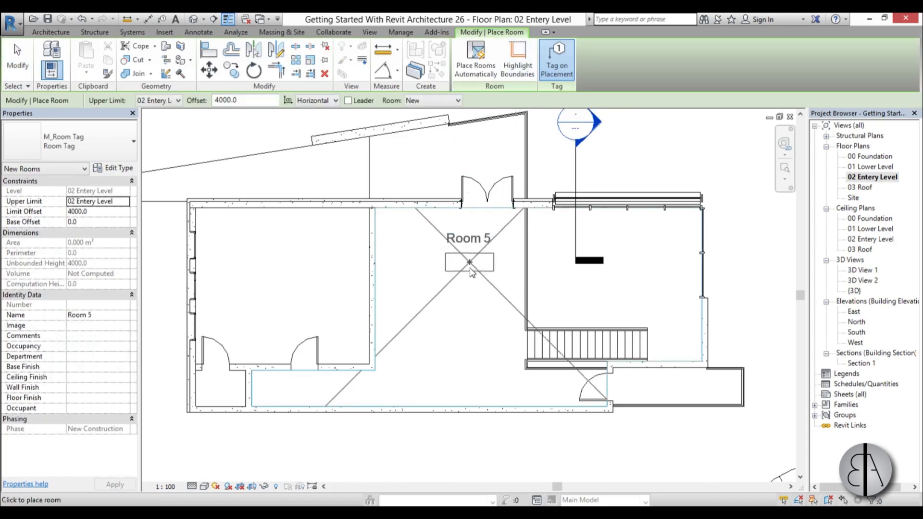
left_click(468, 314)
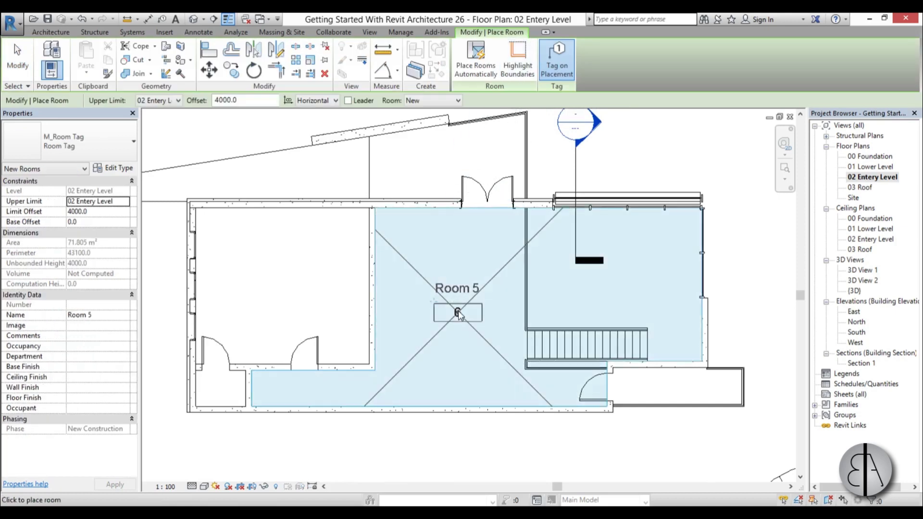
key("Escape")
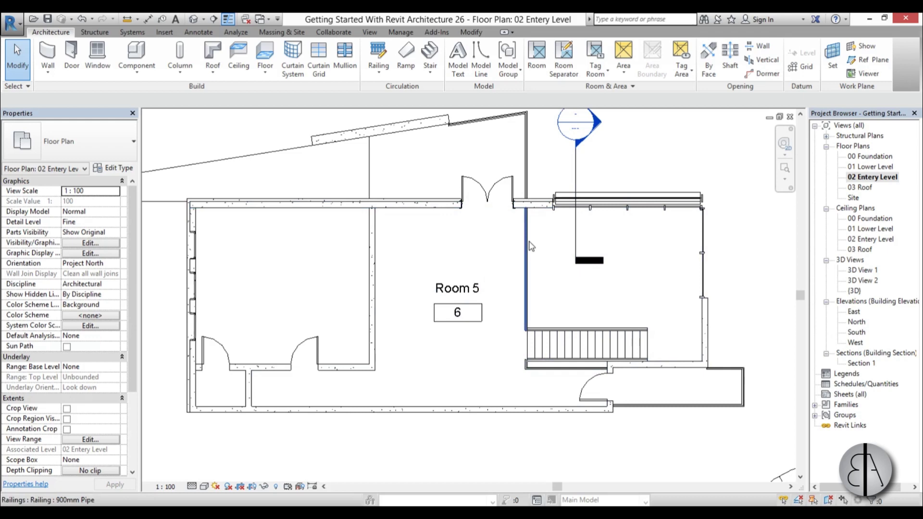
left_click(504, 275)
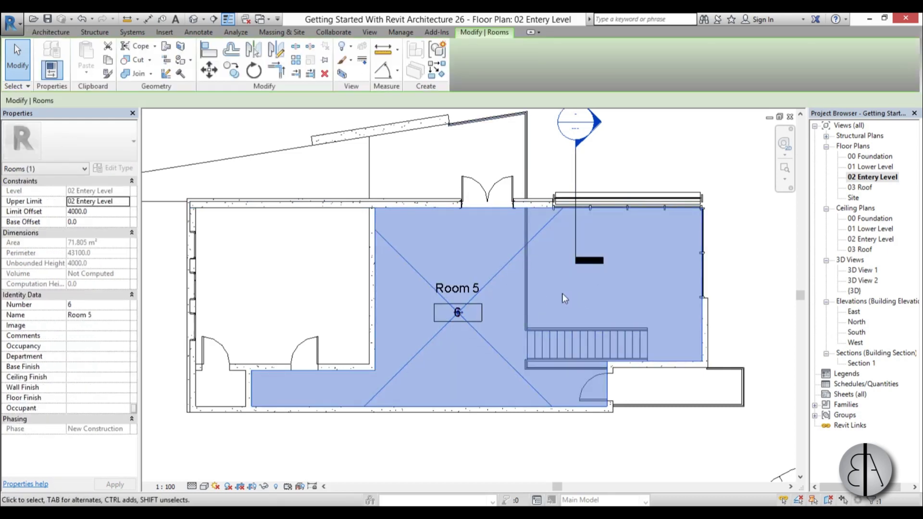
key("Escape")
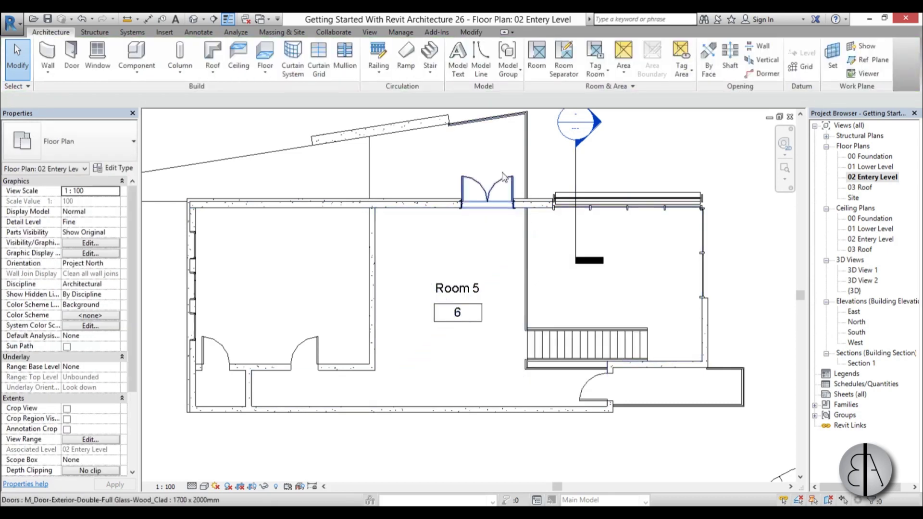
Draw room separators from the door jamb down to the stair corner and across to the wall.
left_click(564, 60)
scroll(519, 205, "up", 8)
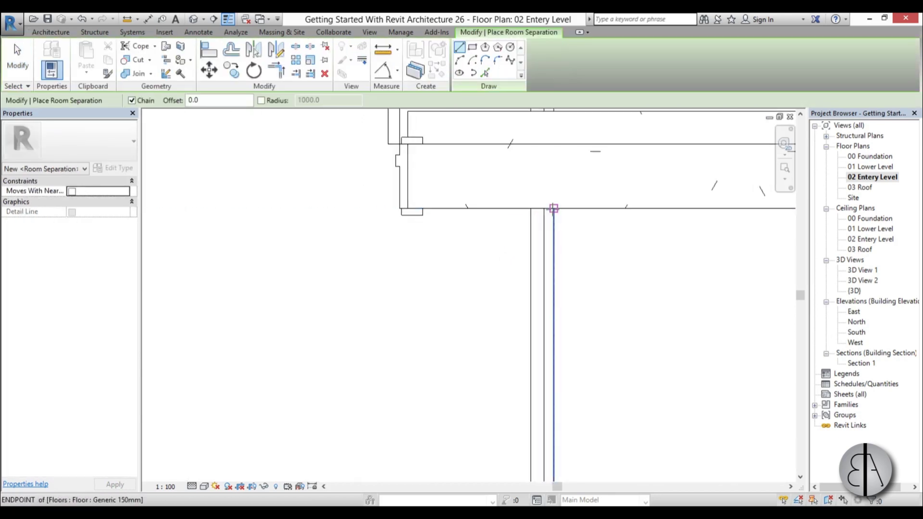
left_click(553, 208)
scroll(540, 188, "down", 6)
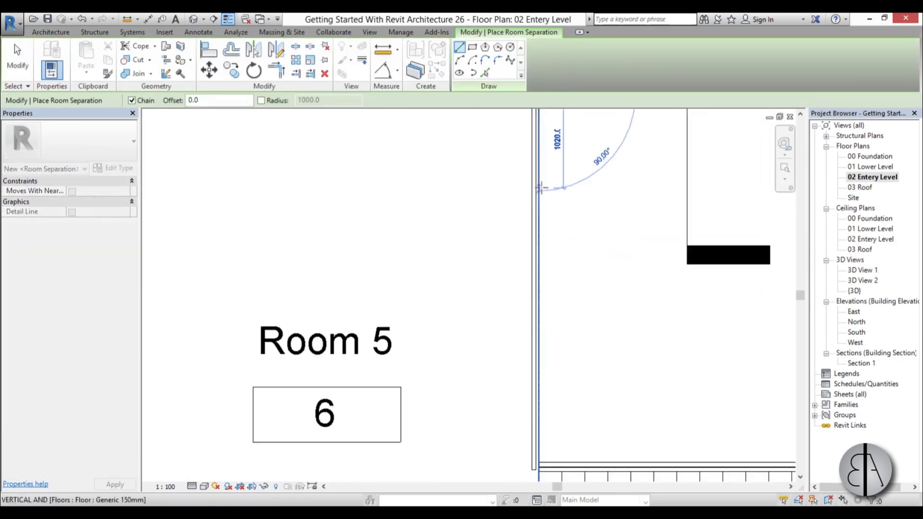
scroll(539, 400, "up", 5)
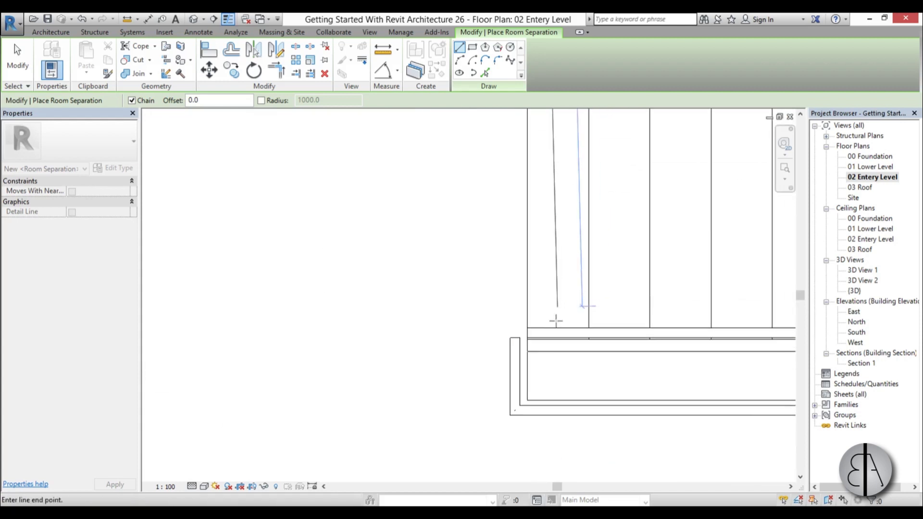
left_click(527, 399)
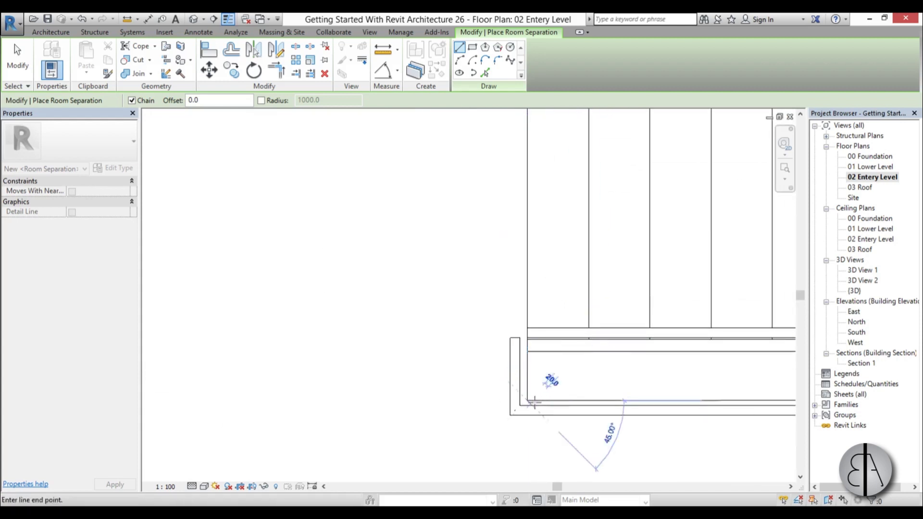
scroll(599, 373, "down", 3)
middle_click_drag(599, 376, 294, 289)
scroll(564, 290, "up", 4)
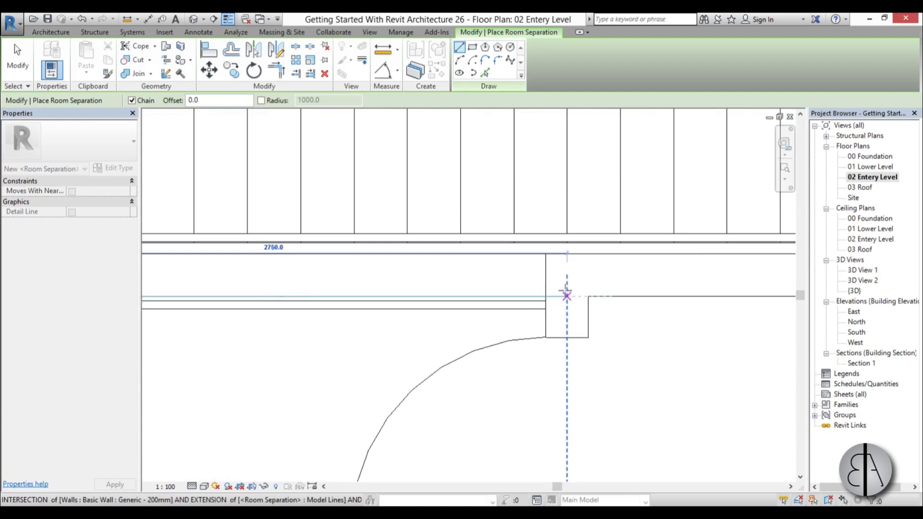
left_click(569, 294)
scroll(571, 298, "down", 4)
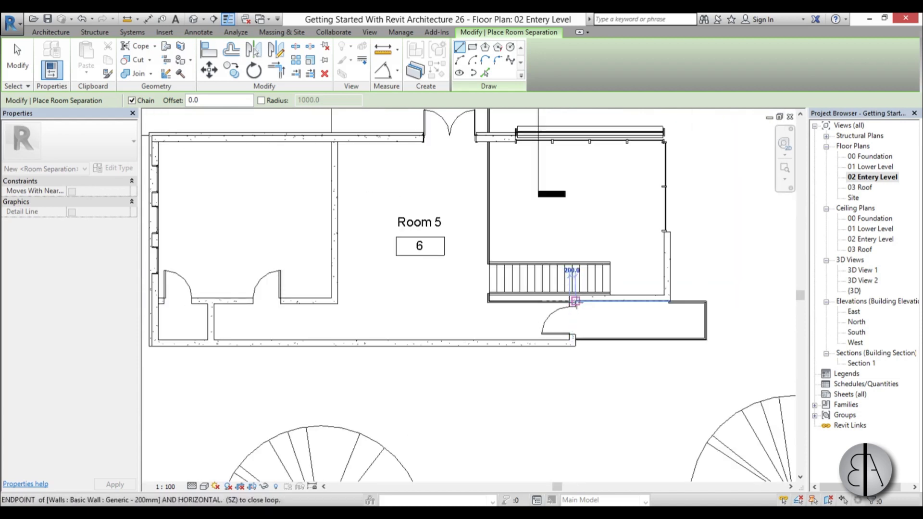
key("Escape")
key("Escape")
Rename the newly bounded 41.695 m² room to Room 6.
left_click(450, 277)
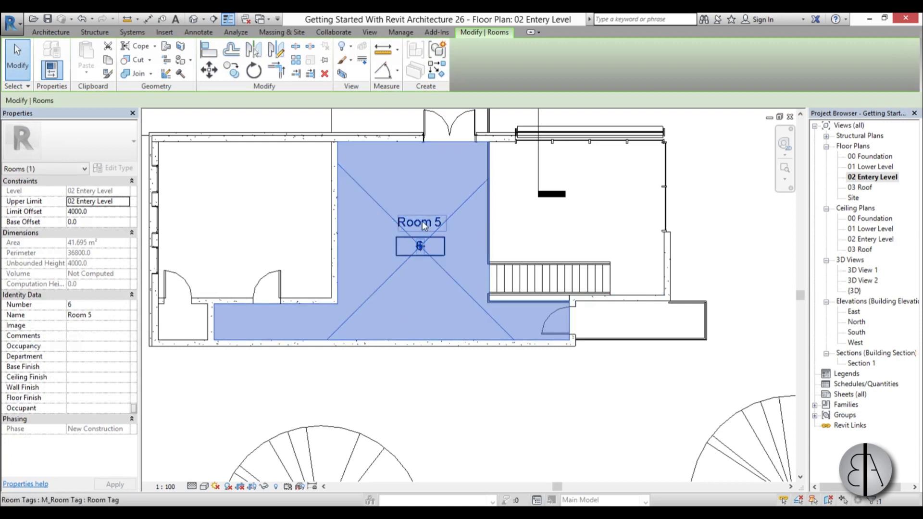
left_click(91, 316)
left_click(91, 317)
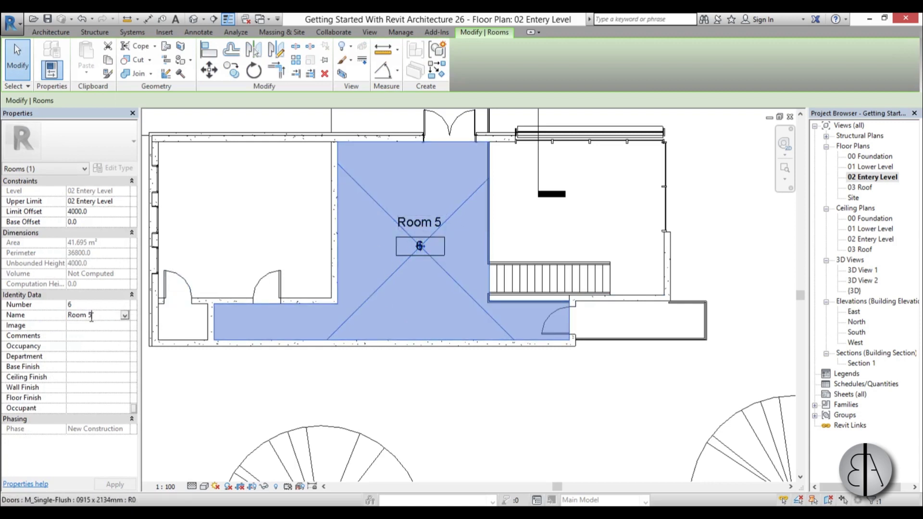
key("BackSpace")
type("6")
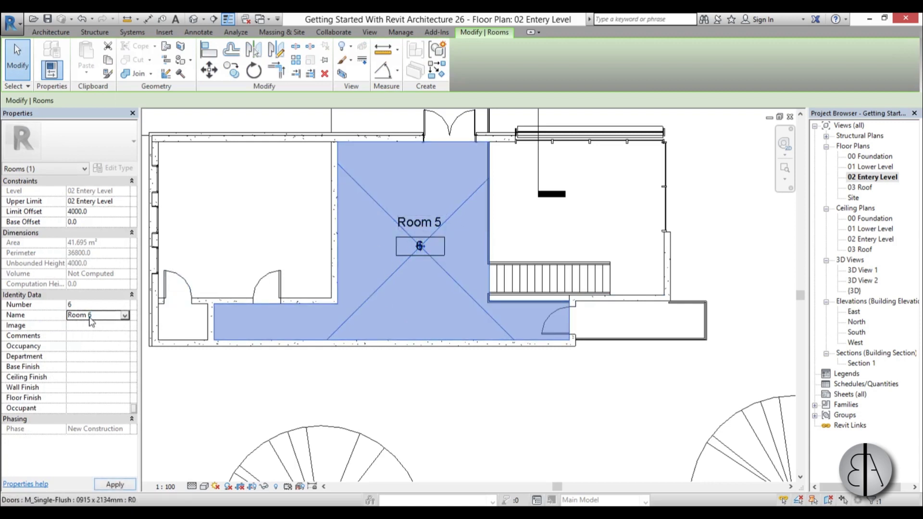
left_click(587, 400)
scroll(502, 303, "down", 2)
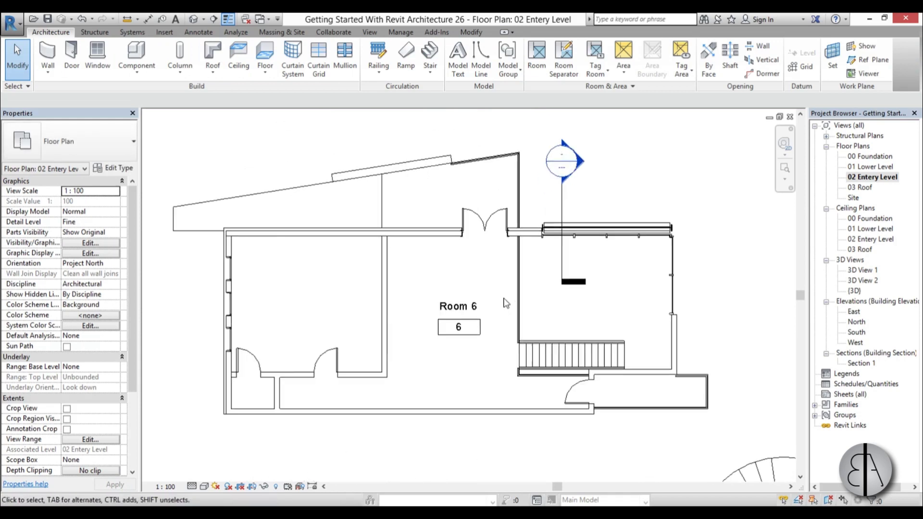
Open 01 Lower Level and frame the colour-filled Rooms 1–5 and the Room Legend.
double_click(873, 167)
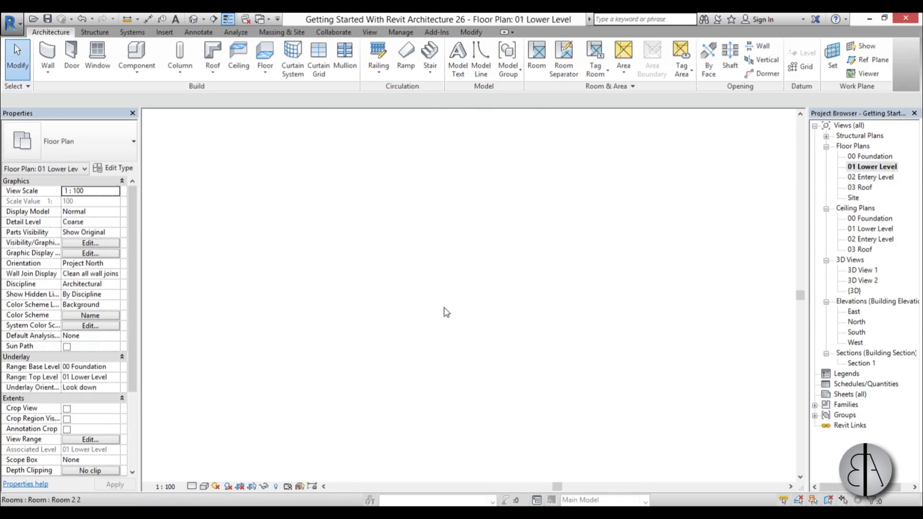
middle_click_drag(337, 276, 417, 338)
scroll(389, 333, "up", 3)
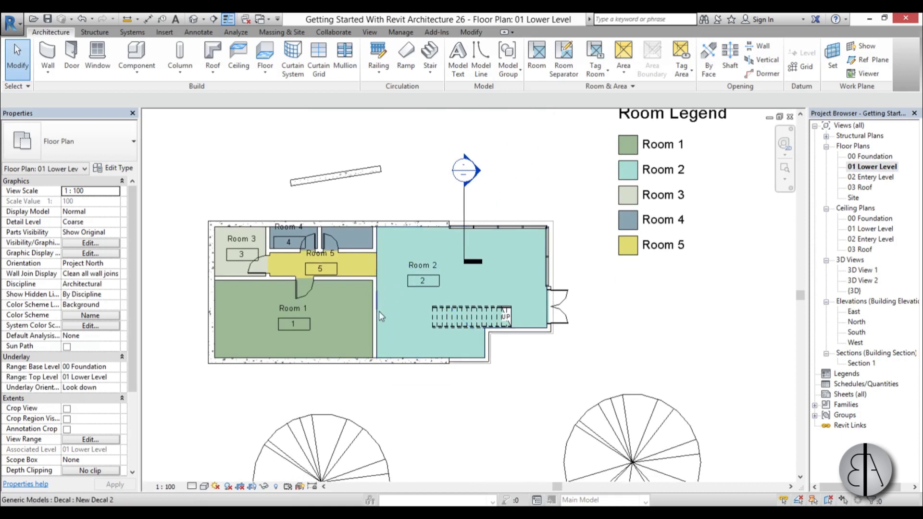
scroll(394, 307, "up", 3)
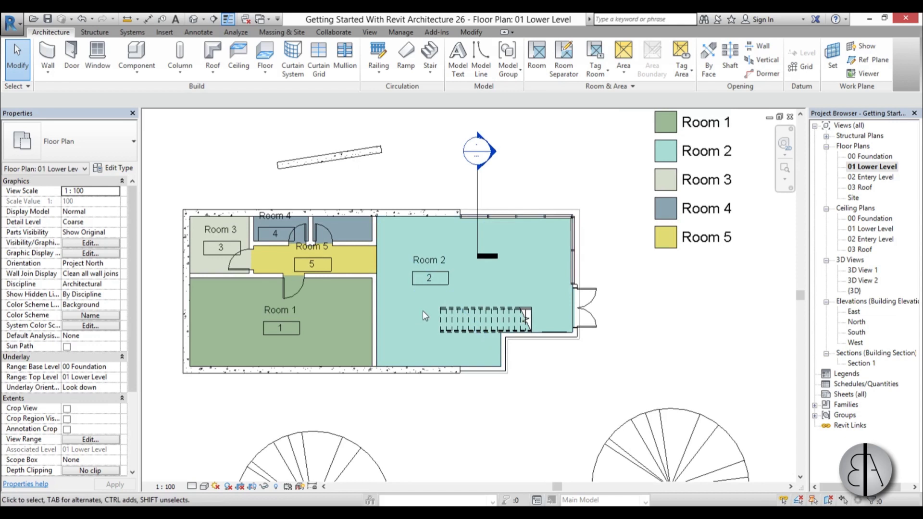
middle_click_drag(420, 310, 417, 322)
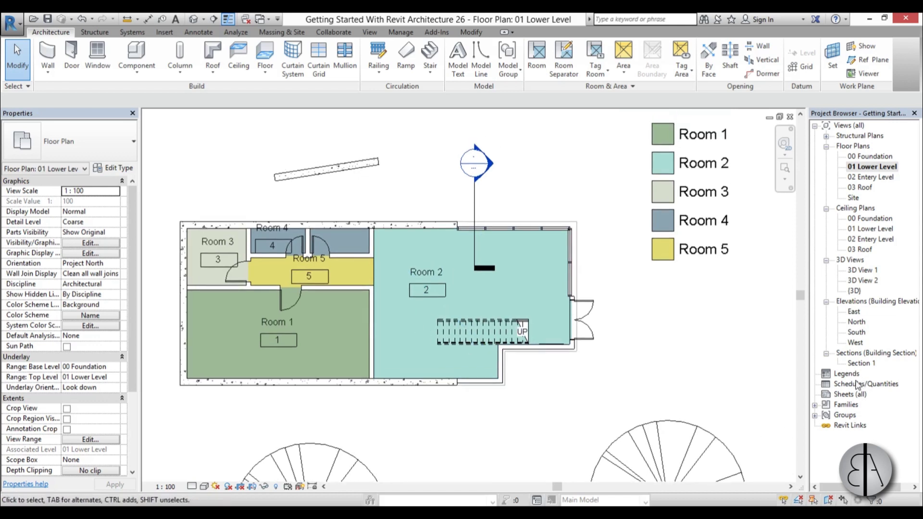
Start a new schedule and choose Rooms as its category.
right_click(847, 384)
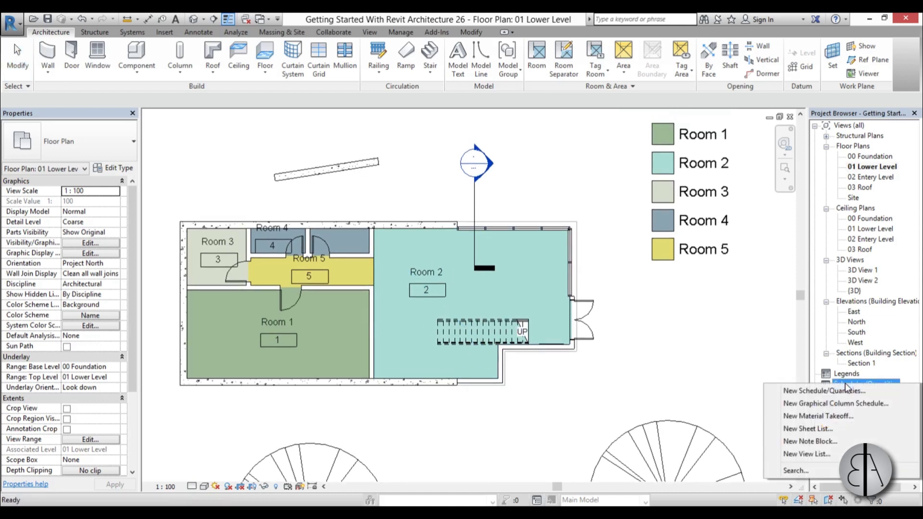
left_click(822, 391)
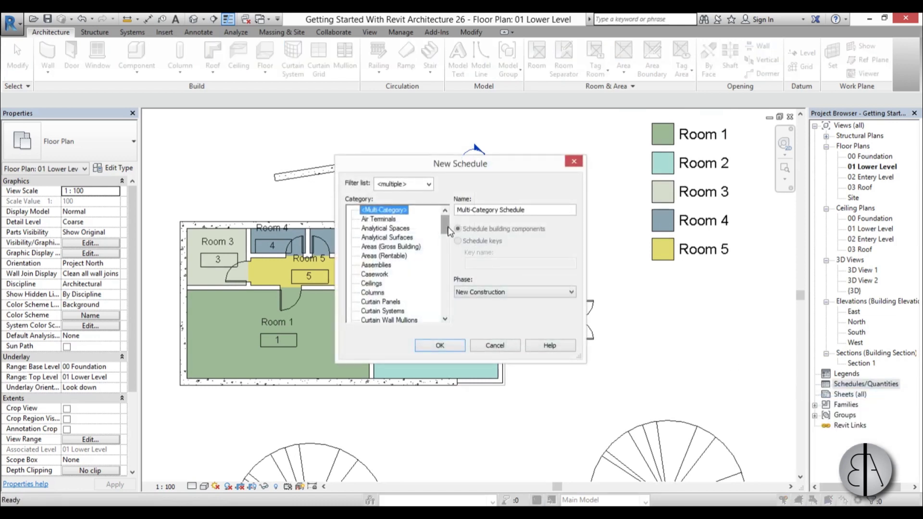
left_click(404, 230)
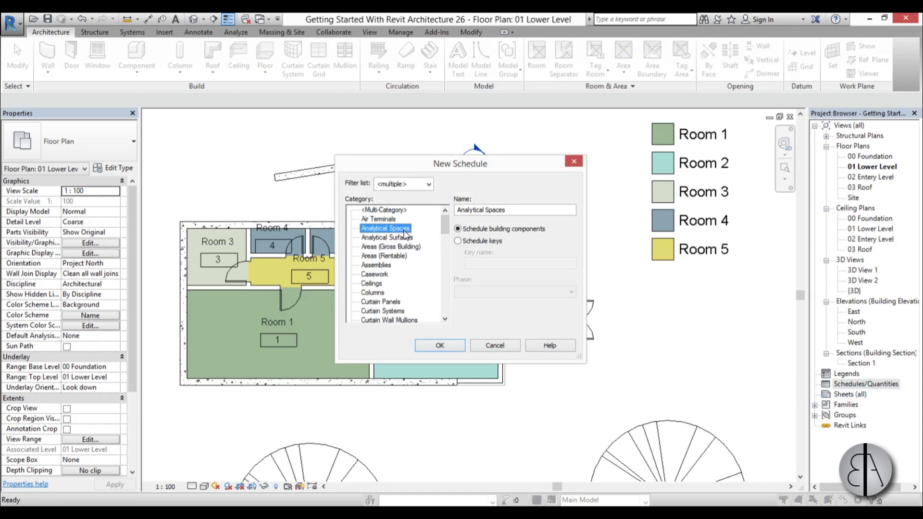
key("r")
left_click_drag(446, 280, 447, 288)
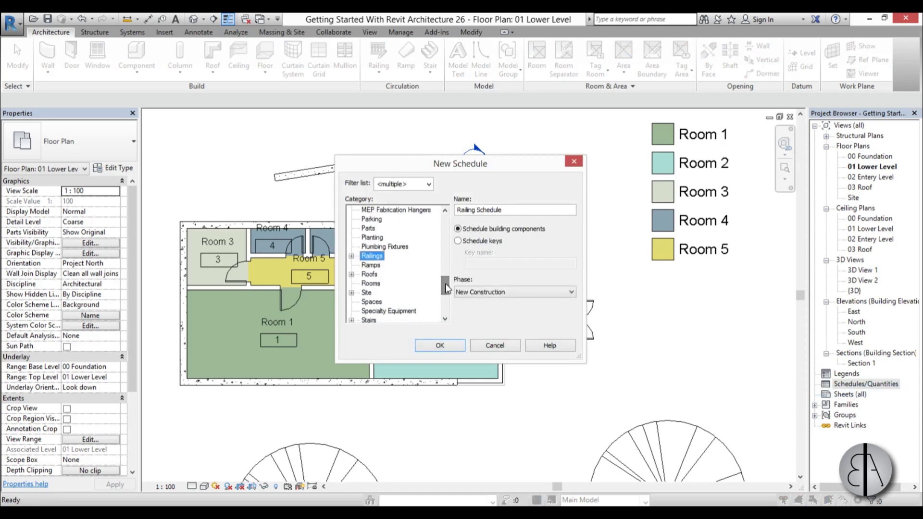
left_click(378, 286)
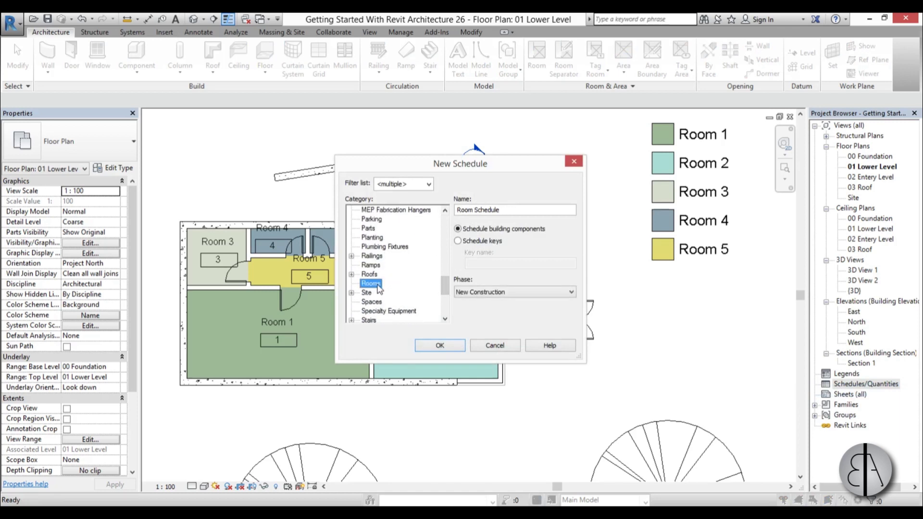
left_click(459, 345)
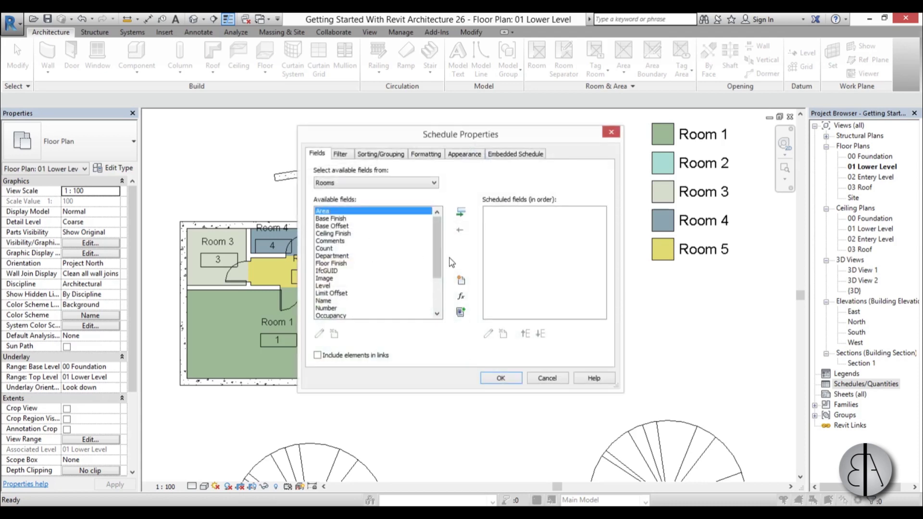
Add the Name and Area fields, in that order, to the Room Schedule and create it.
left_click_drag(438, 256, 438, 272)
left_click(325, 271)
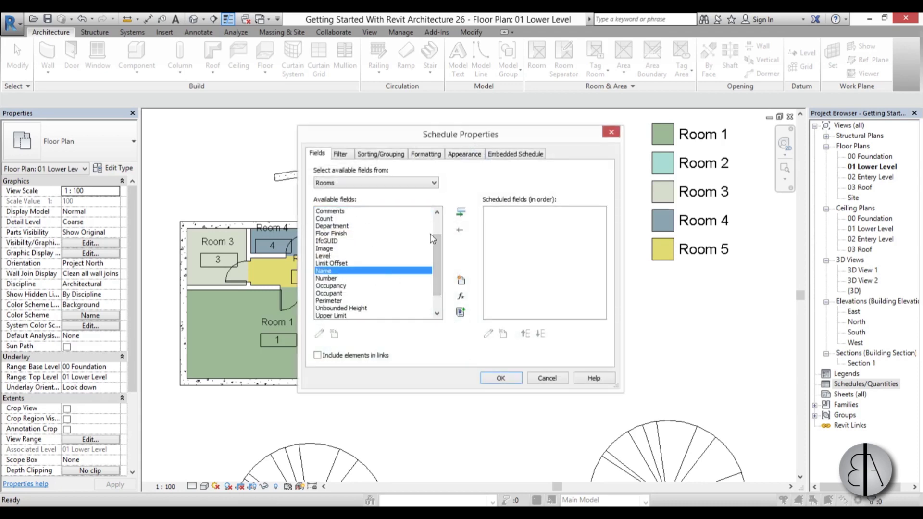
left_click(461, 214)
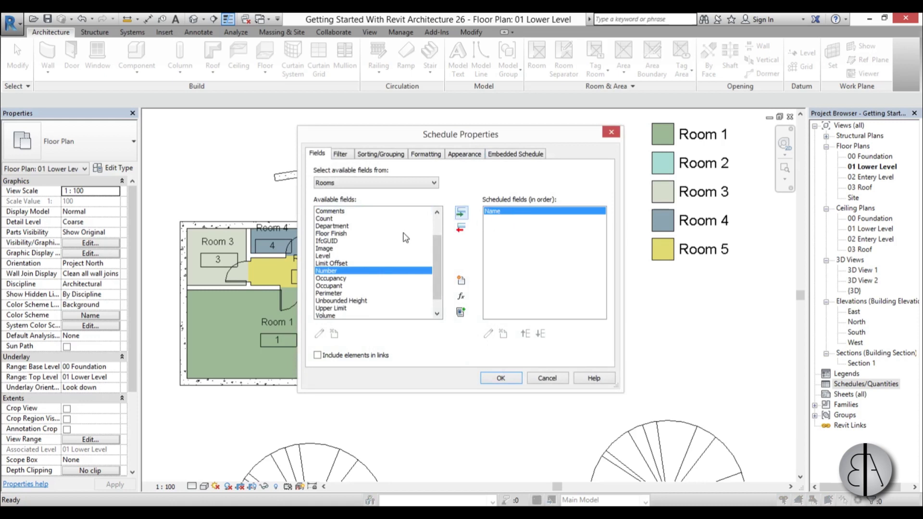
scroll(438, 241, "up", 2)
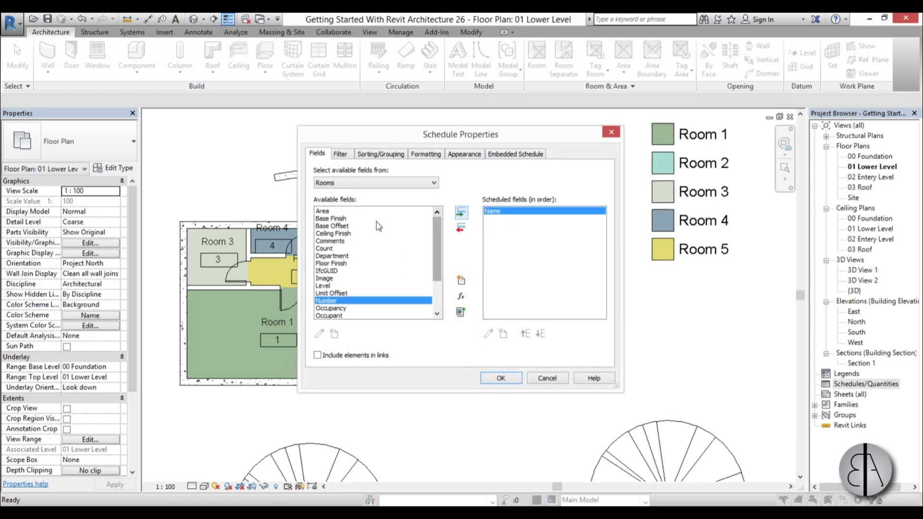
left_click(325, 212)
left_click(461, 213)
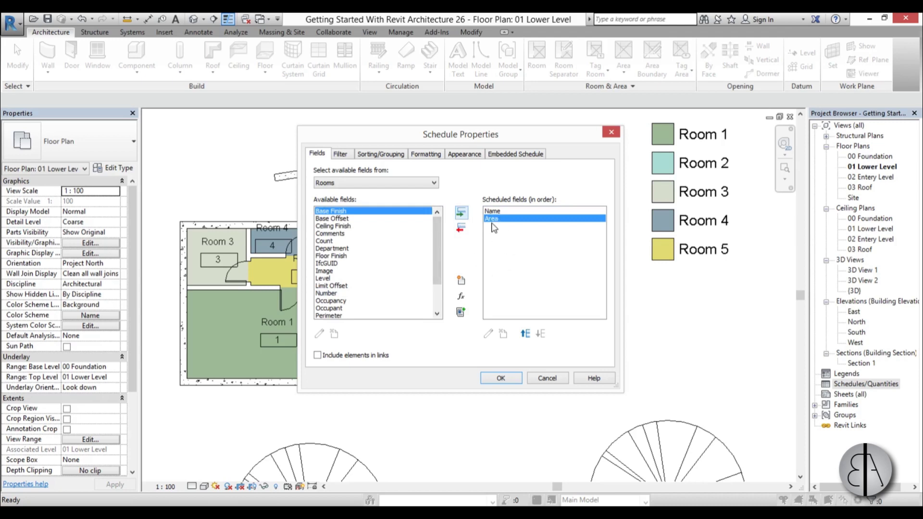
left_click(500, 378)
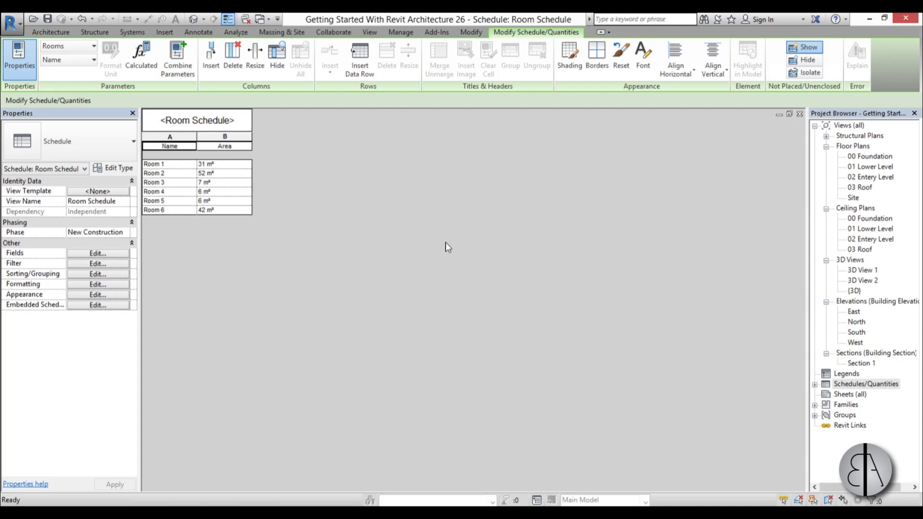
Open the 01 Lower Level floor plan from the Project Browser.
double_click(869, 168)
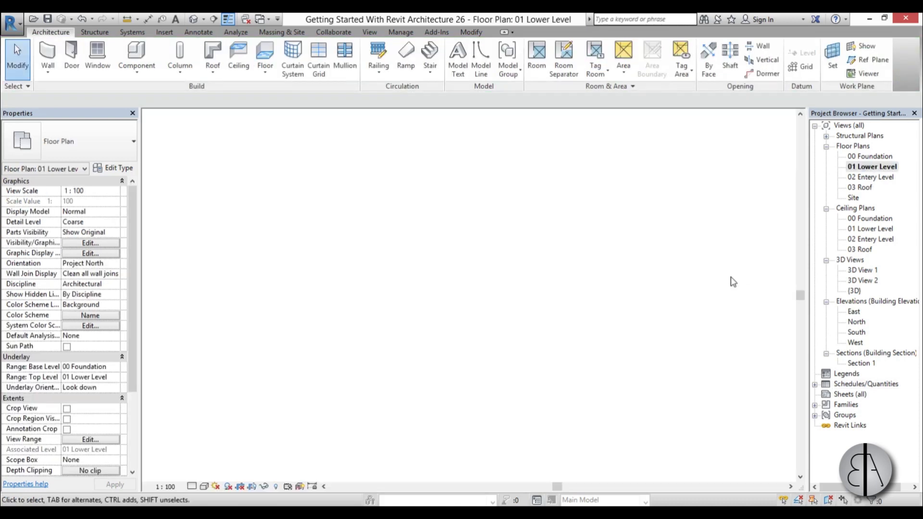